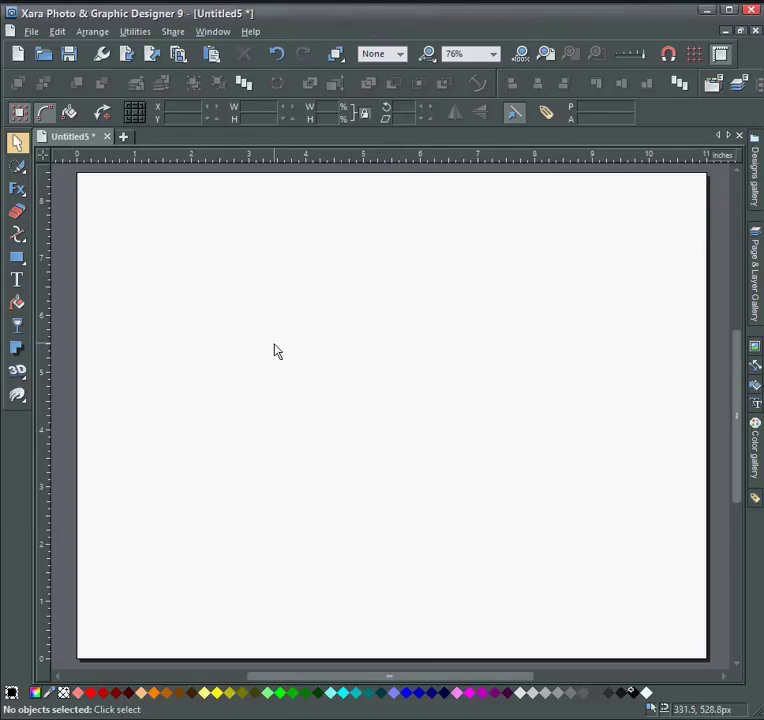
# Step: Create a text line reading WARP near the page's upper left and shift it down slightly
pyautogui.click(17, 279)
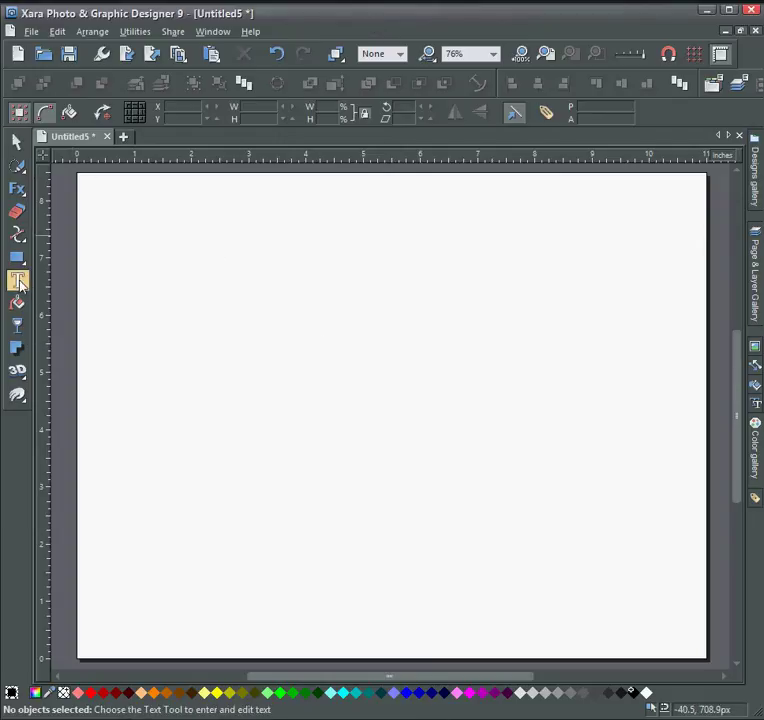
pyautogui.click(148, 245)
pyautogui.write('WARP')
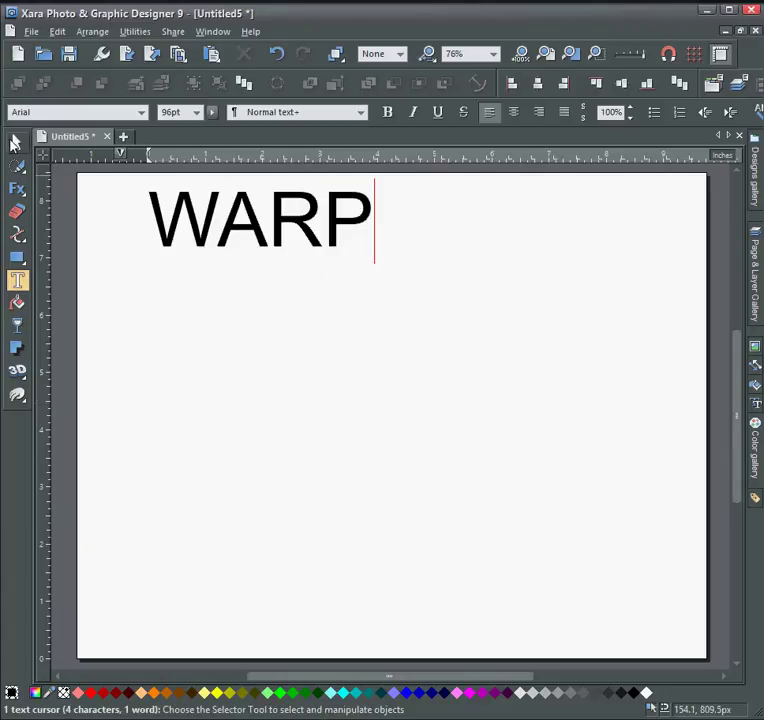
pyautogui.click(17, 141)
pyautogui.moveTo(281, 205); pyautogui.dragTo(285, 285)
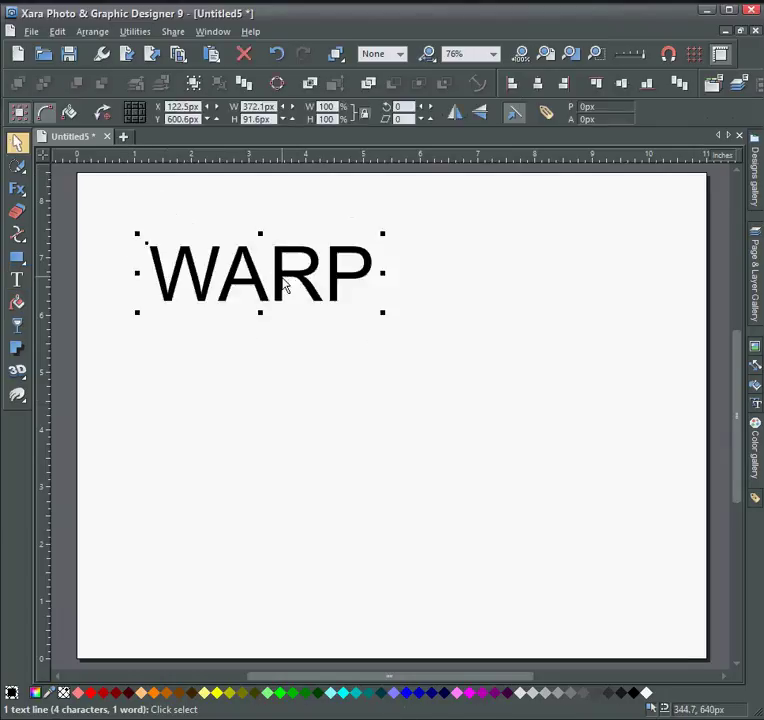
# Step: Enlarge the font size of the whole word WARP to 125 pt
pyautogui.doubleClick(285, 285)
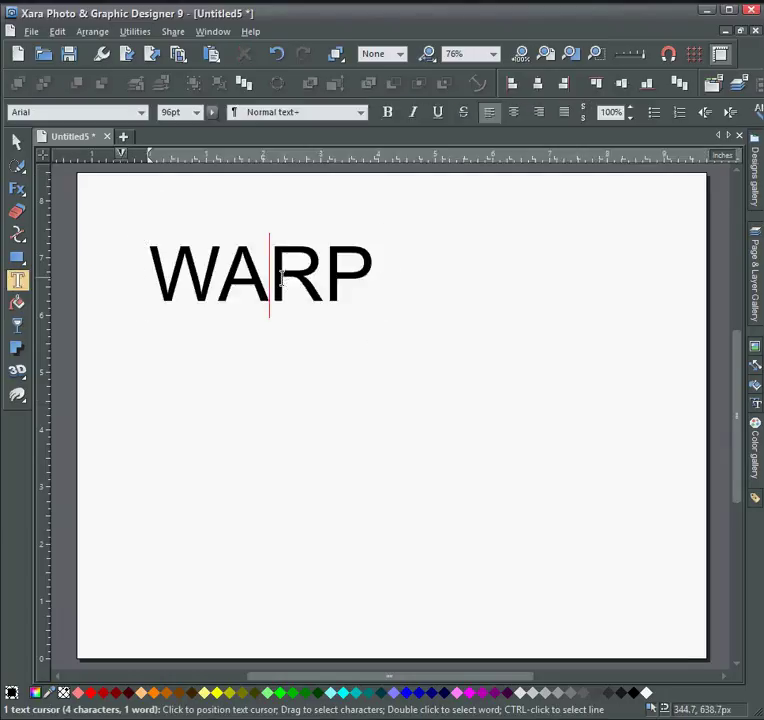
pyautogui.doubleClick(283, 281)
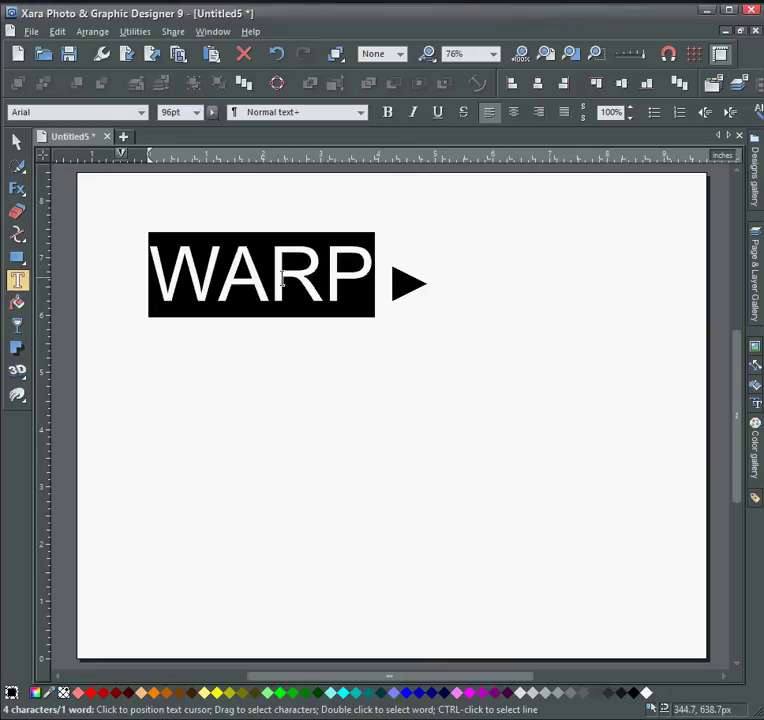
pyautogui.hotkey('ctrl', 'shift', '.')
pyautogui.hotkey('ctrl', 'shift', '.')
pyautogui.hotkey('ctrl', 'shift', '.')
pyautogui.hotkey('ctrl', 'shift', ',')
pyautogui.hotkey('ctrl', 'shift', ',')
pyautogui.hotkey('ctrl', 'shift', ',')
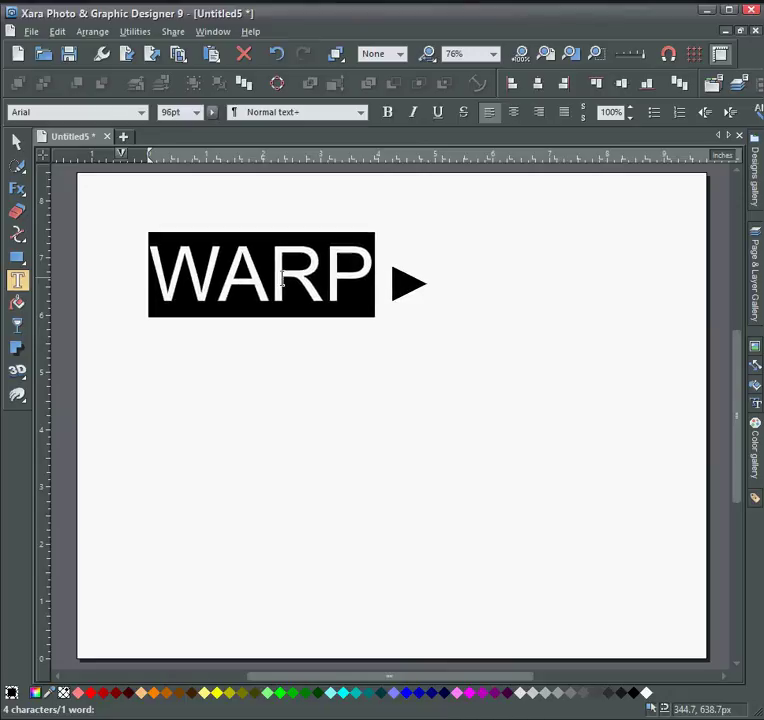
pyautogui.hotkey('ctrl', 'shift', '.')
pyautogui.hotkey('ctrl', 'shift', '.')
pyautogui.hotkey('ctrl', 'shift', '.')
pyautogui.hotkey('ctrl', 'shift', '.')
pyautogui.hotkey('ctrl', 'shift', '.')
pyautogui.hotkey('ctrl', 'shift', '.')
pyautogui.hotkey('ctrl', 'shift', '.')
pyautogui.hotkey('ctrl', 'shift', '.')
pyautogui.hotkey('ctrl', 'shift', '.')
pyautogui.hotkey('ctrl', 'shift', '.')
pyautogui.hotkey('ctrl', 'shift', '.')
pyautogui.hotkey('ctrl', 'shift', '.')
pyautogui.hotkey('ctrl', 'shift', '.')
pyautogui.hotkey('ctrl', 'shift', '.')
pyautogui.hotkey('ctrl', 'shift', '.')
pyautogui.hotkey('ctrl', 'shift', '.')
pyautogui.hotkey('ctrl', 'shift', '.')
pyautogui.hotkey('ctrl', 'shift', '.')
pyautogui.hotkey('ctrl', 'shift', '.')
pyautogui.hotkey('ctrl', 'shift', '.')
pyautogui.hotkey('ctrl', 'shift', '.')
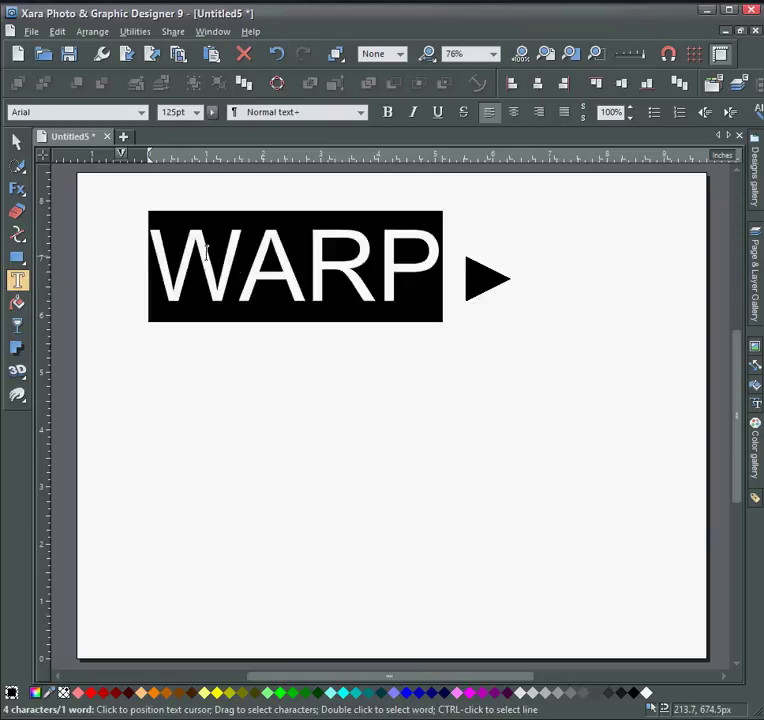
# Step: Scale WARP proportionally to about 705 px wide and place a copy of it directly below on the page
pyautogui.click(16, 141)
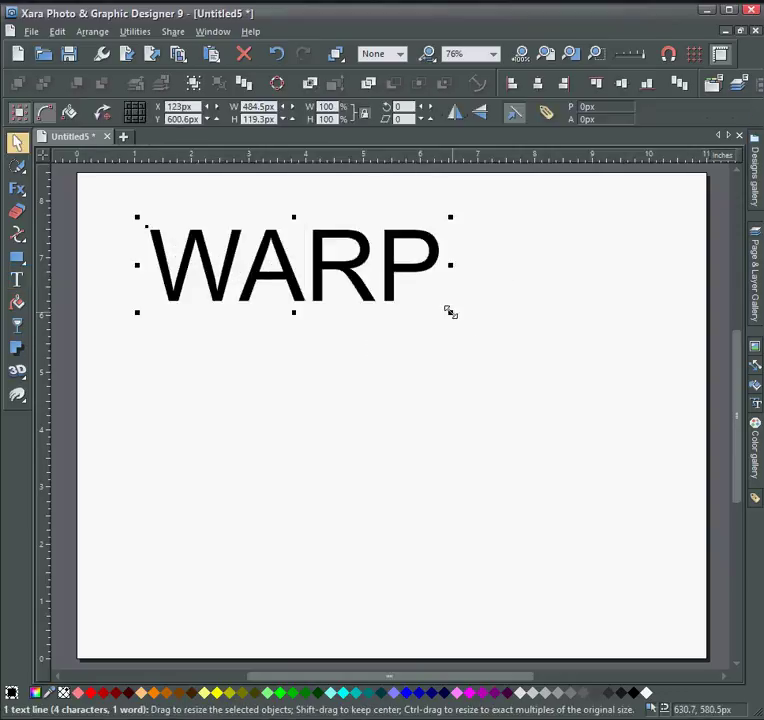
pyautogui.moveTo(450, 312); pyautogui.dragTo(482, 346)
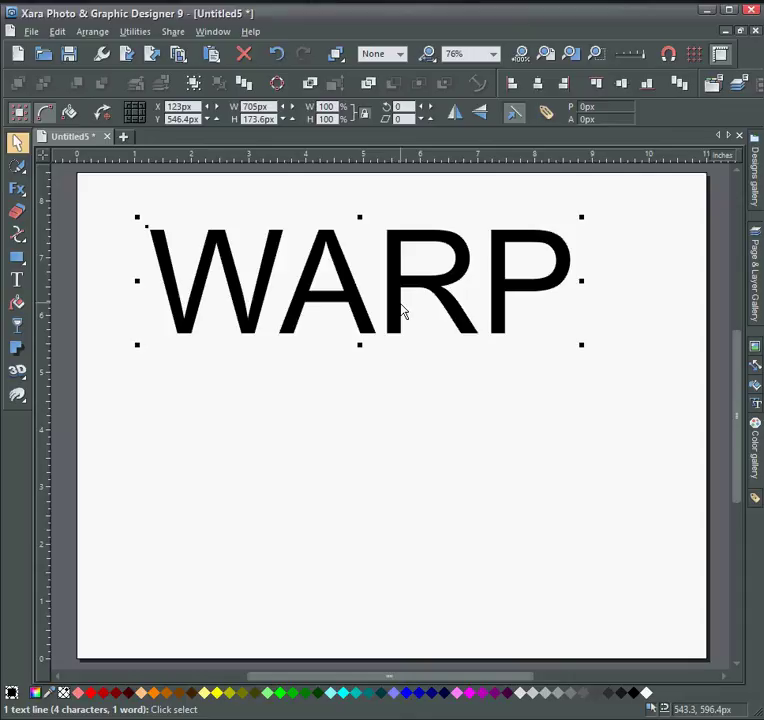
pyautogui.moveTo(398, 312); pyautogui.dragTo(405, 520)
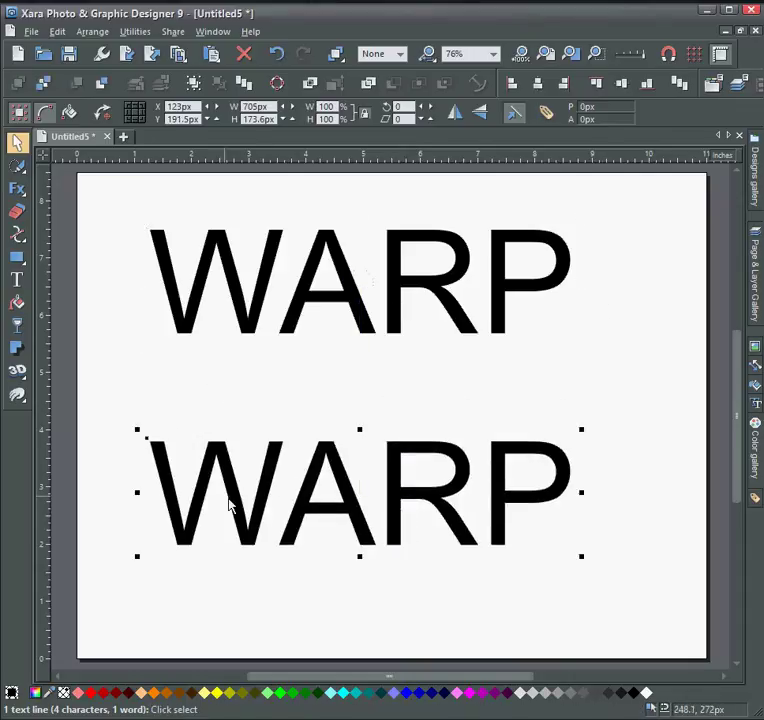
# Step: Replace the wording of the lower WARP copy with TEXT
pyautogui.click(334, 505)
pyautogui.click(334, 506)
pyautogui.click(350, 506)
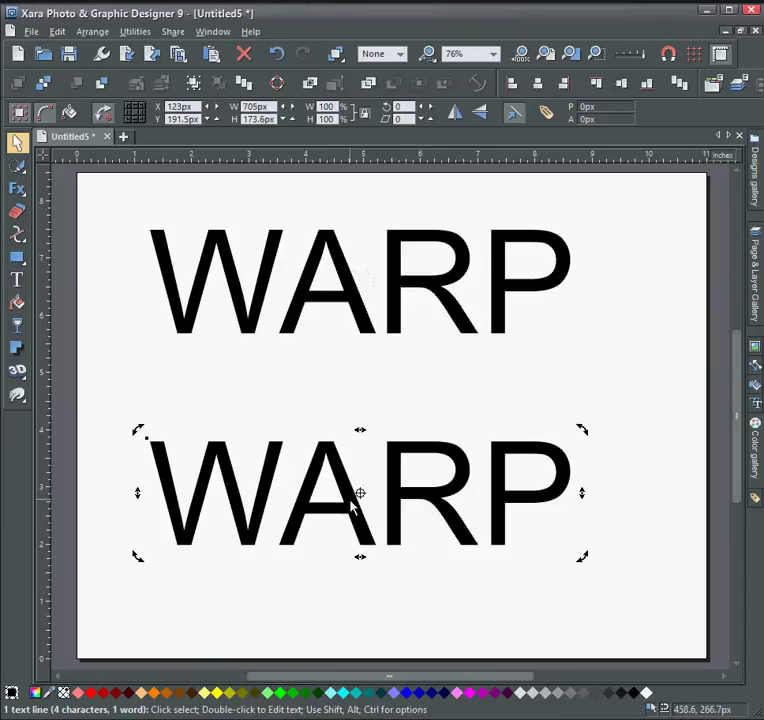
pyautogui.doubleClick(352, 506)
pyautogui.doubleClick(352, 500)
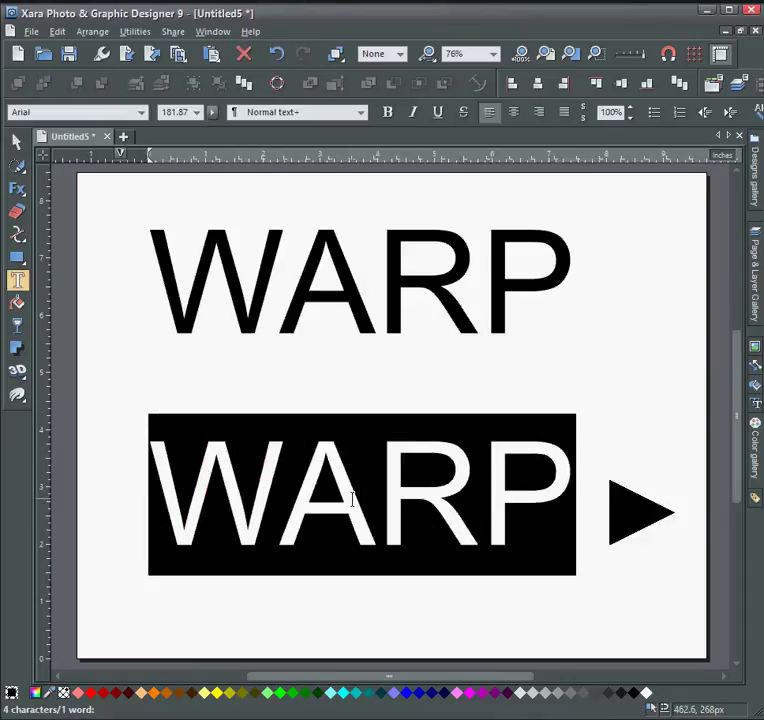
pyautogui.write('TEXT')
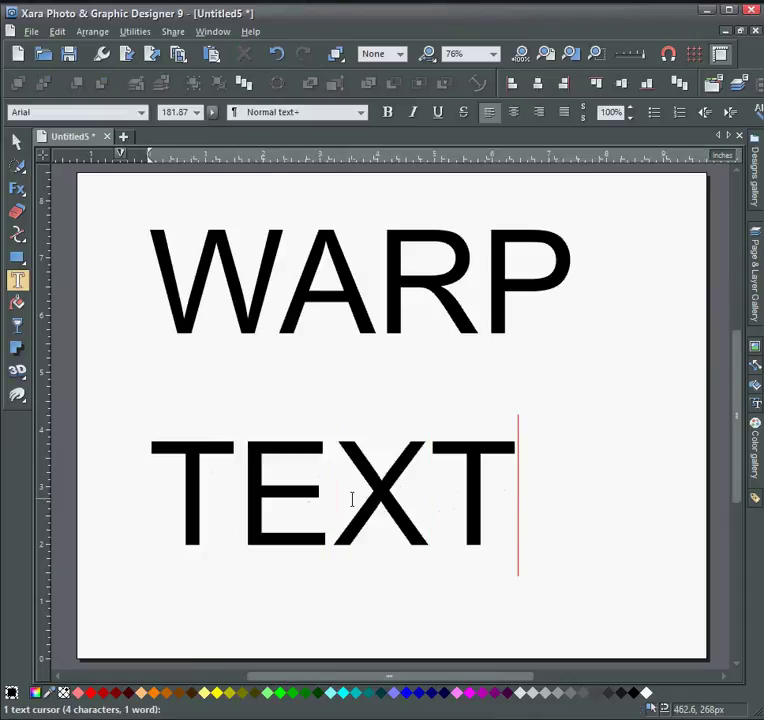
# Step: Resize the TEXT line to about 473 px wide by 331 px high and center it below WARP
pyautogui.click(16, 142)
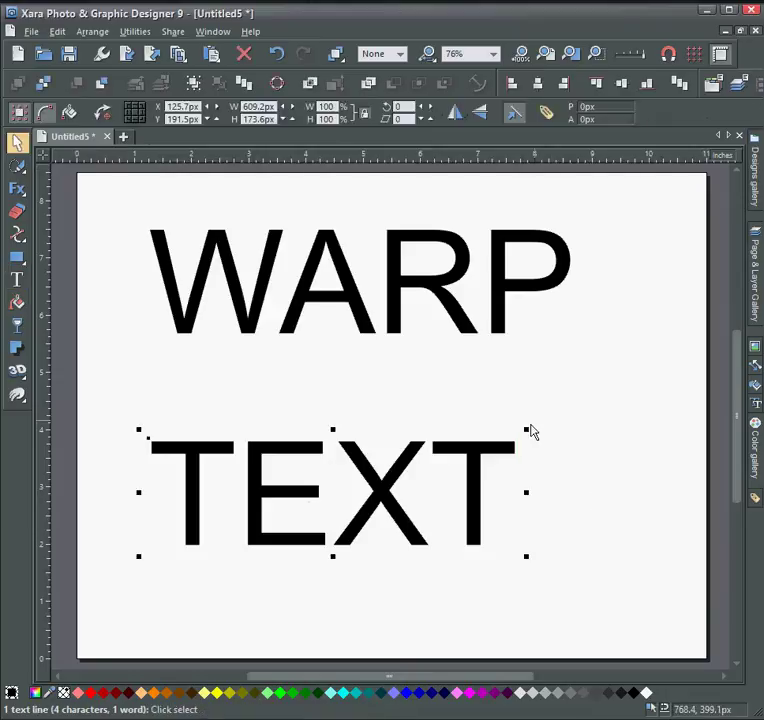
pyautogui.moveTo(528, 430); pyautogui.dragTo(447, 454)
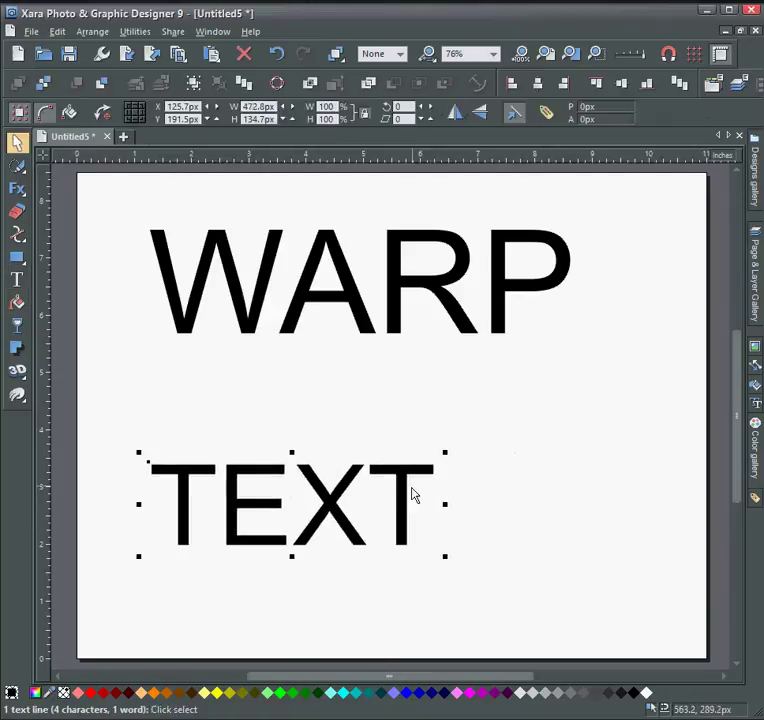
pyautogui.moveTo(413, 495); pyautogui.dragTo(555, 349)
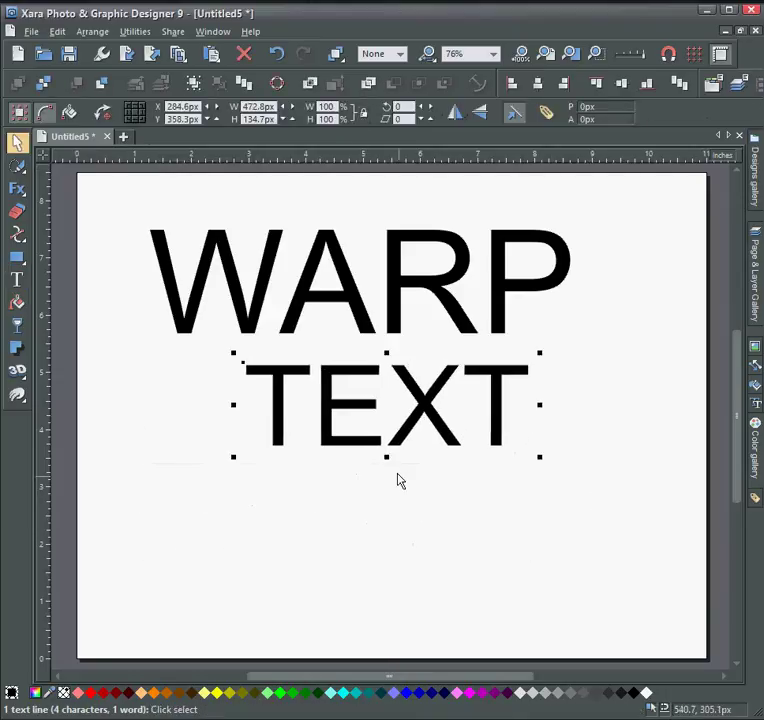
pyautogui.moveTo(385, 455); pyautogui.dragTo(404, 575)
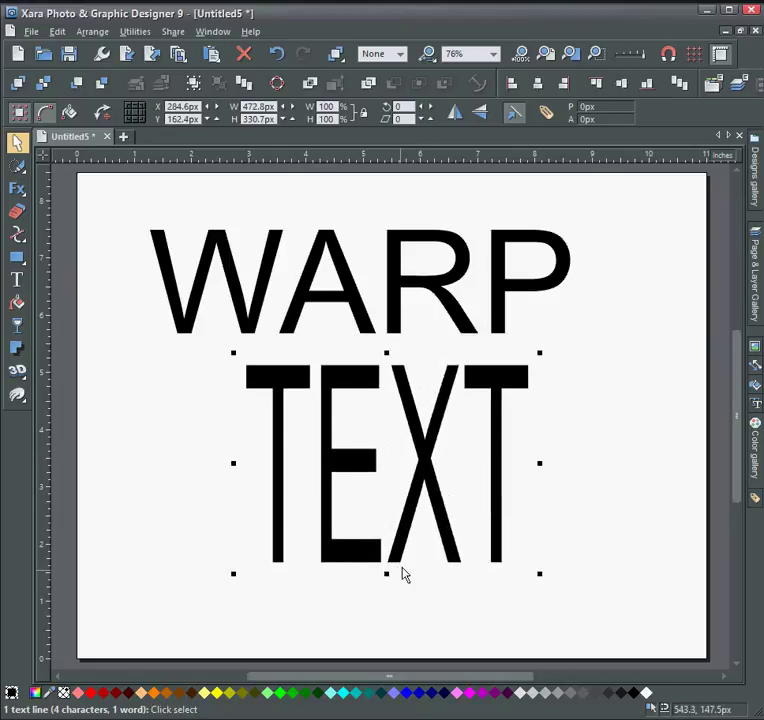
pyautogui.moveTo(432, 468); pyautogui.dragTo(402, 501)
# Step: Apply a banner-shaped envelope mould to WARP and pull its lower-left corner downward
pyautogui.click(394, 309)
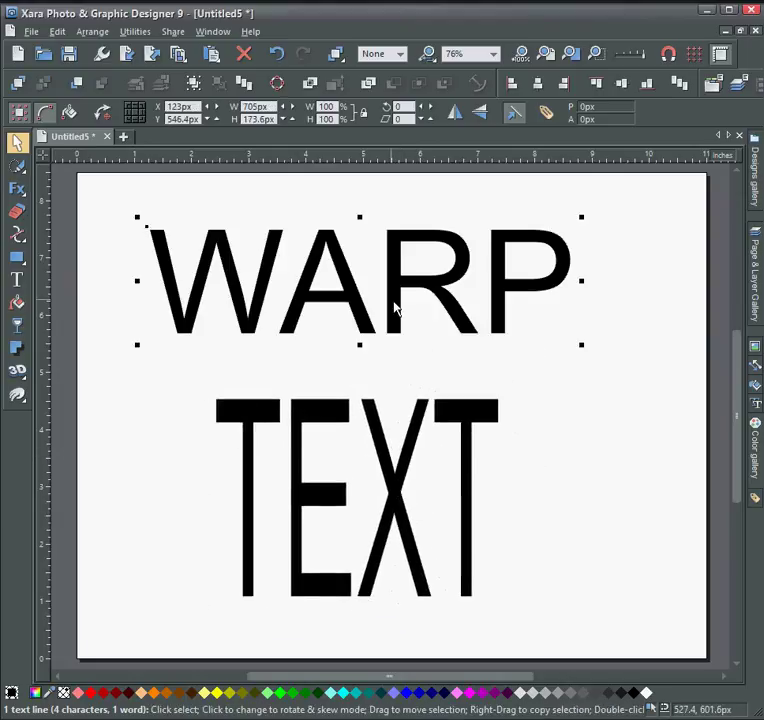
pyautogui.moveTo(17, 371)
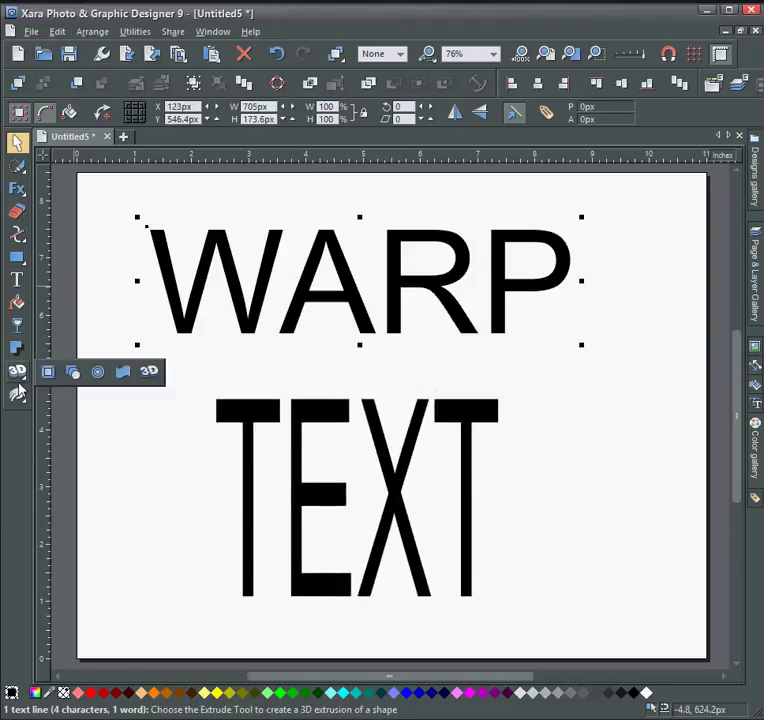
pyautogui.click(124, 372)
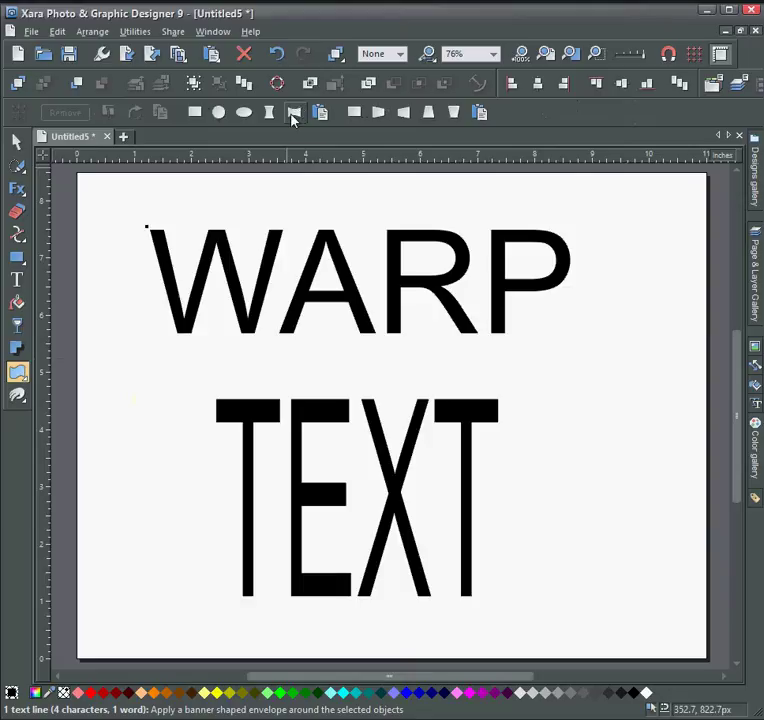
pyautogui.click(293, 115)
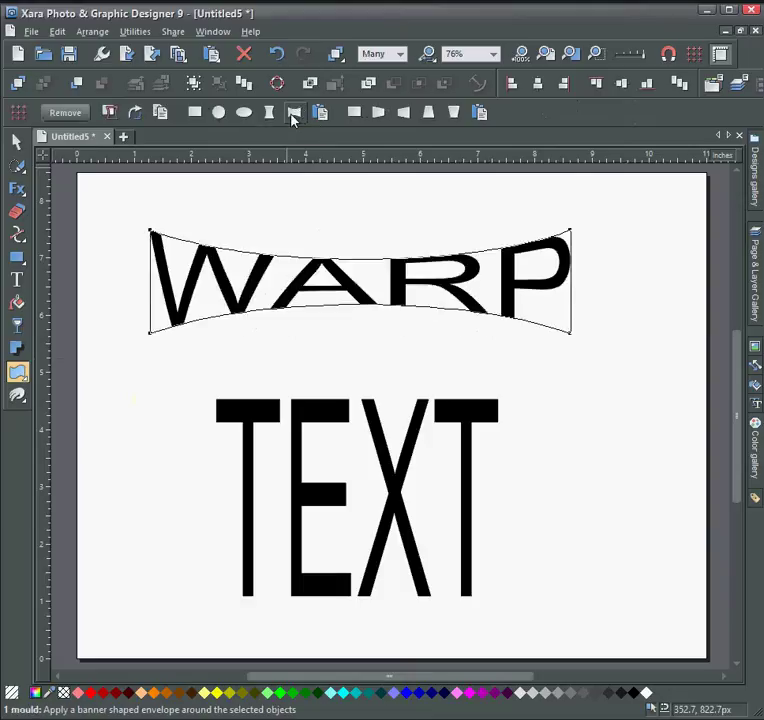
pyautogui.moveTo(150, 332); pyautogui.dragTo(145, 372)
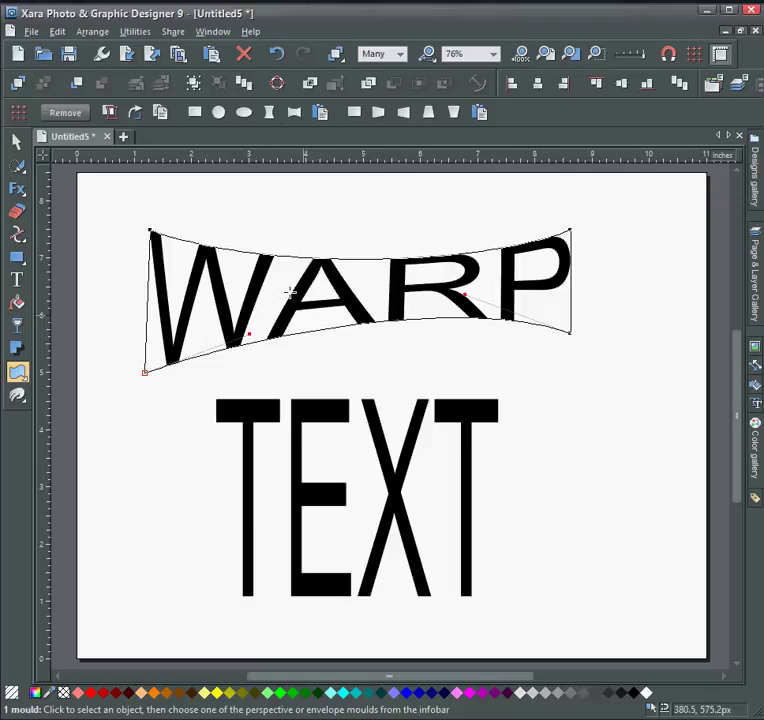
# Step: Reshape the WARP envelope with the Shape Editor, flattening its upper edge and pulling its lower-right corner outward with its curve handle
pyautogui.click(18, 234)
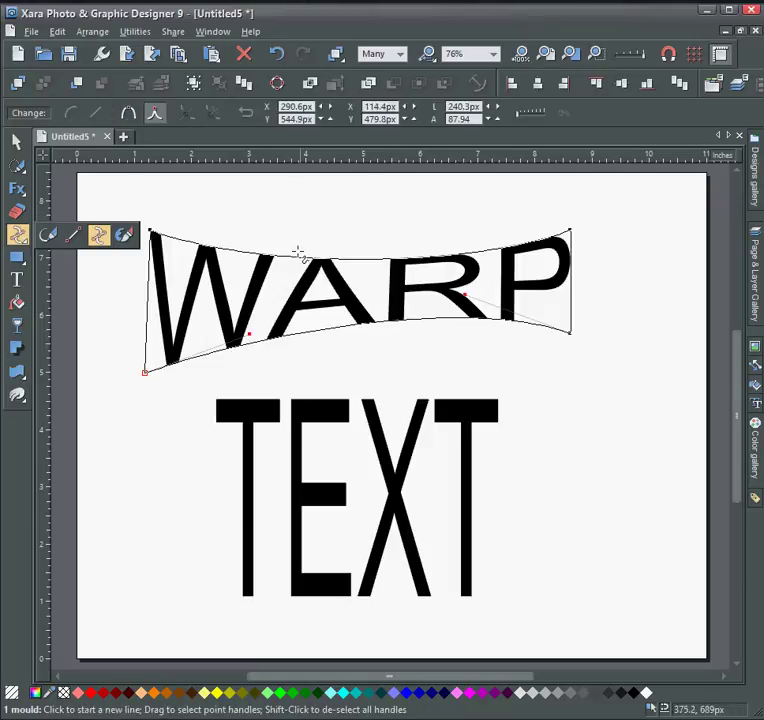
pyautogui.moveTo(299, 256); pyautogui.dragTo(276, 234)
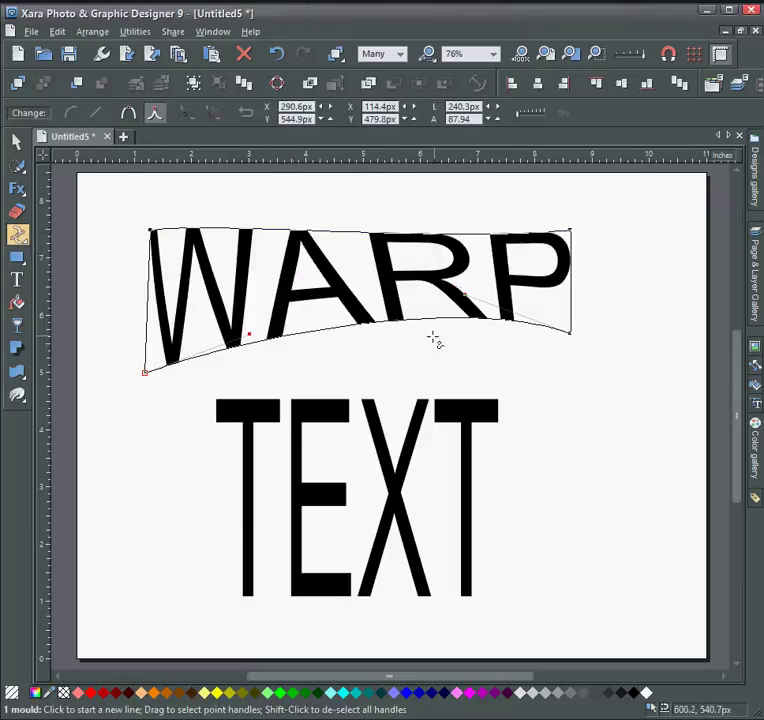
pyautogui.moveTo(572, 340); pyautogui.dragTo(589, 324)
pyautogui.moveTo(489, 294)
pyautogui.mouseDown()
pyautogui.moveTo(477, 293)
pyautogui.moveTo(470, 320)
pyautogui.moveTo(474, 295)
pyautogui.mouseUp()
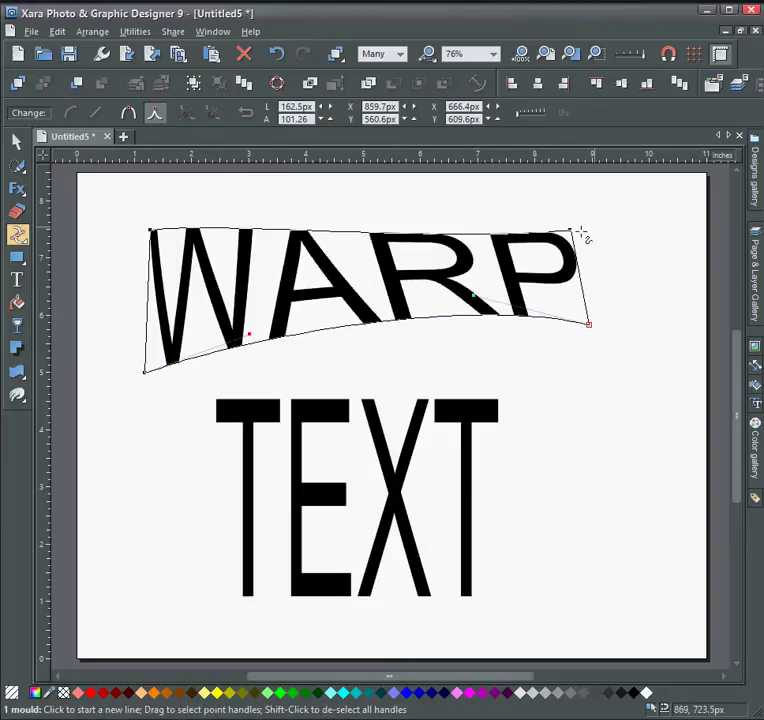
# Step: Add a point midway along the lower edge of the WARP envelope and raise it slightly
pyautogui.click(351, 325)
pyautogui.moveTo(351, 325); pyautogui.dragTo(347, 308)
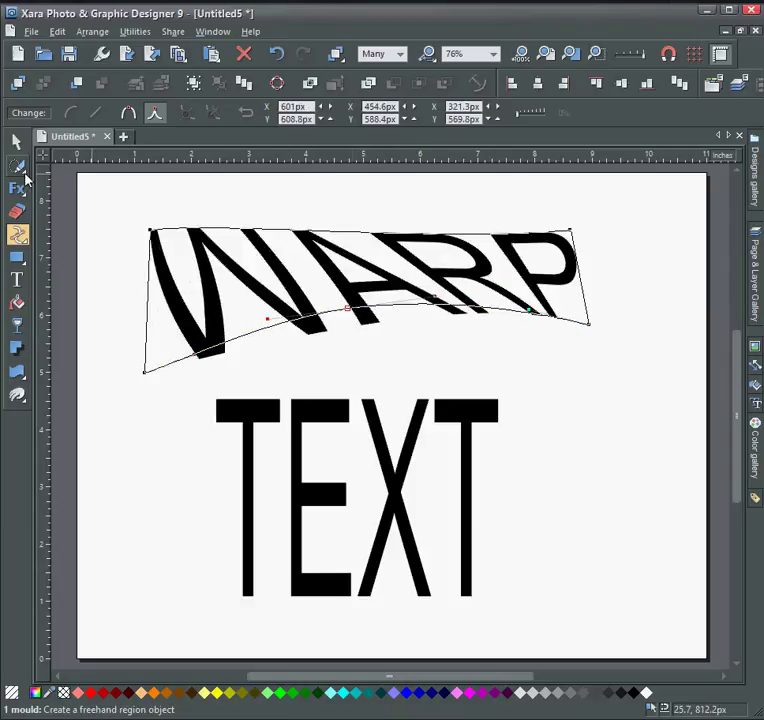
pyautogui.click(17, 142)
# Step: Apply a rectangular perspective mould to TEXT, moving its upper-left corner outward and its lower-left corner inward
pyautogui.click(493, 421)
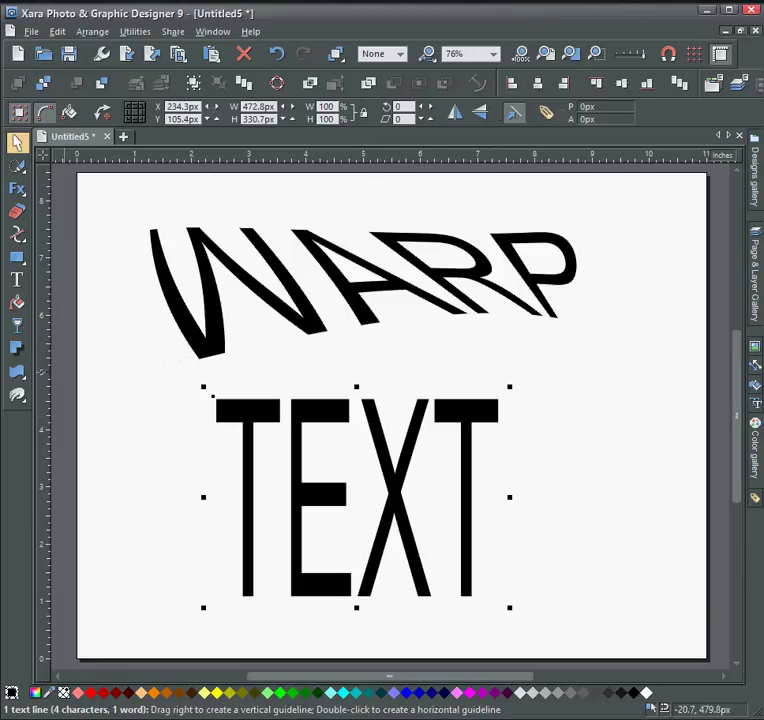
pyautogui.click(17, 371)
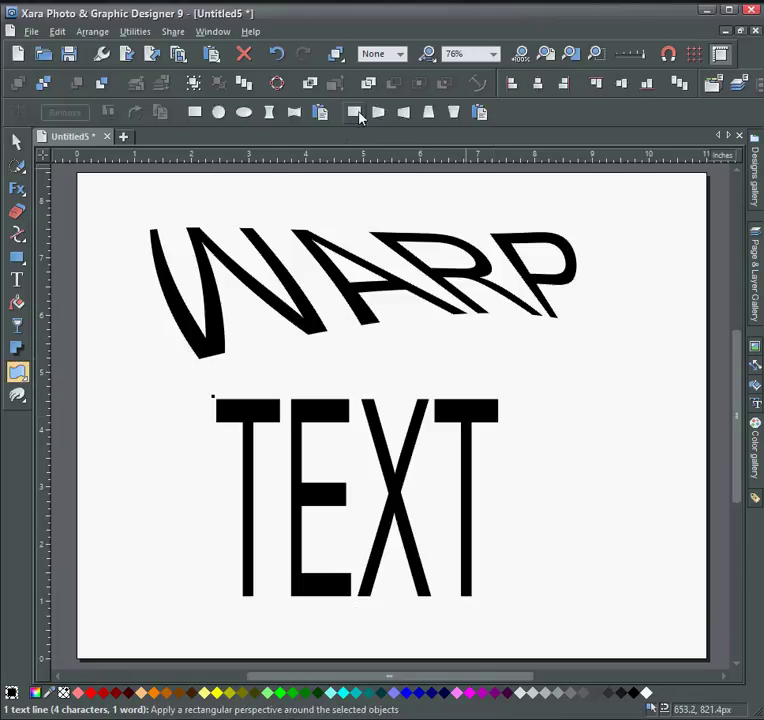
pyautogui.click(358, 114)
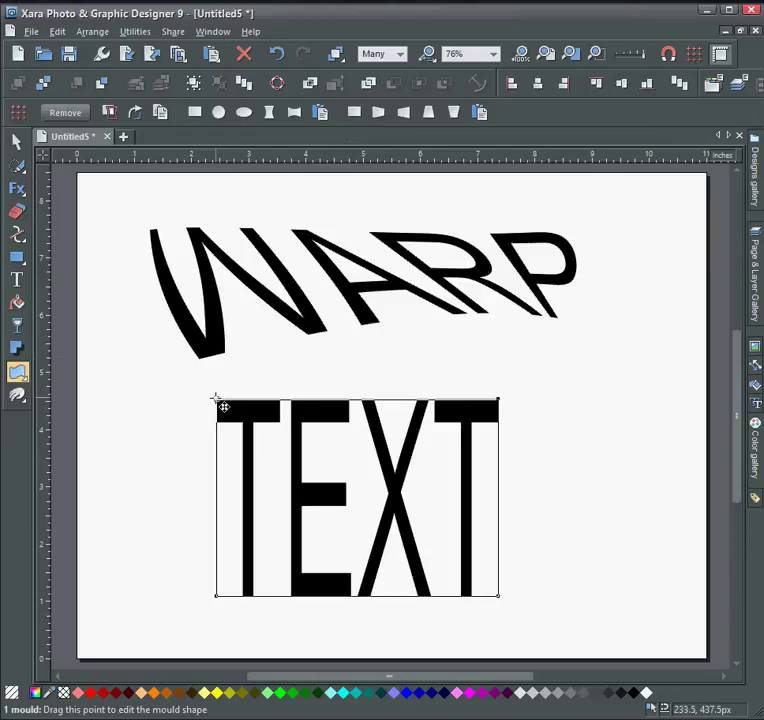
pyautogui.moveTo(218, 399); pyautogui.dragTo(199, 376)
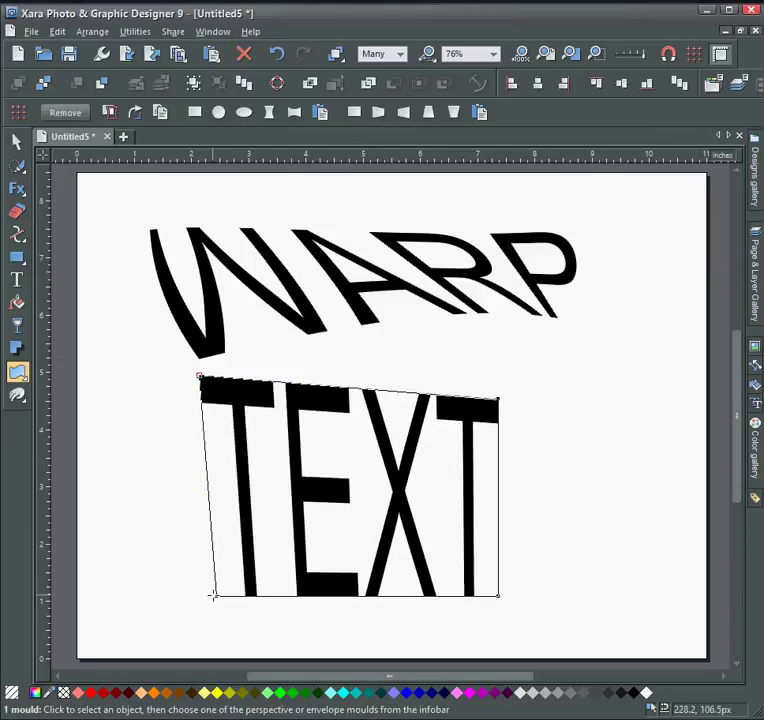
pyautogui.moveTo(213, 594); pyautogui.dragTo(260, 564)
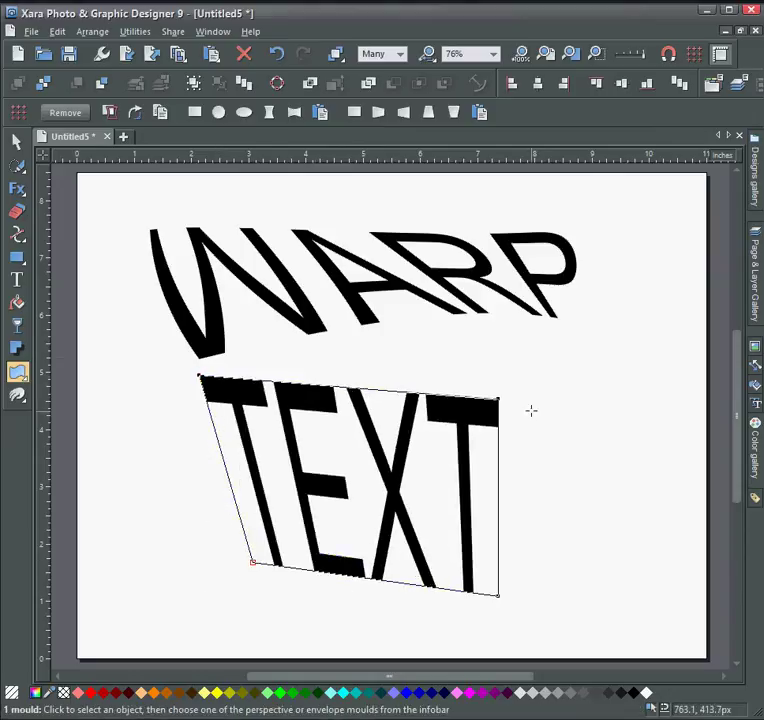
# Step: Shift the moulded TEXT slightly down and to the right, and fill it with dark purple
pyautogui.click(16, 142)
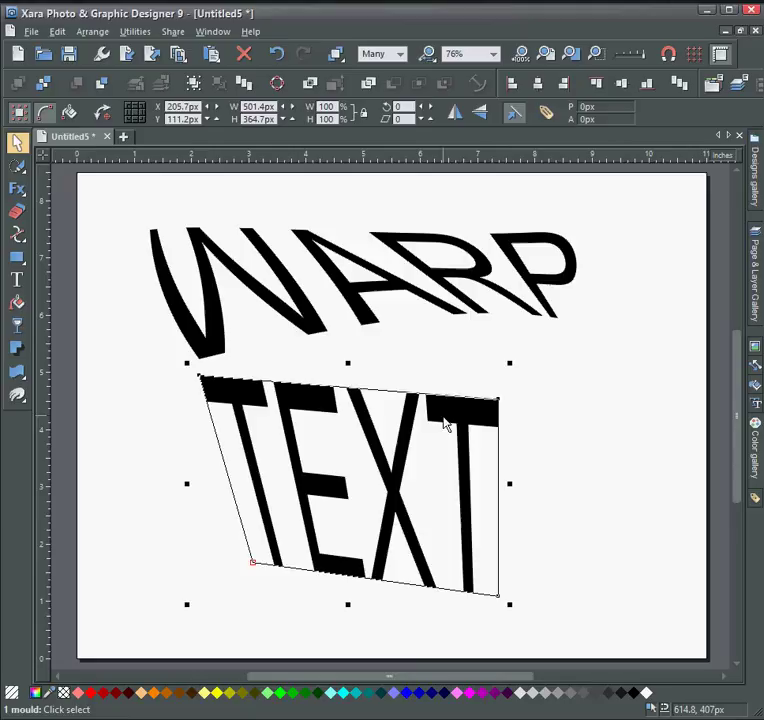
pyautogui.moveTo(444, 424); pyautogui.dragTo(463, 433)
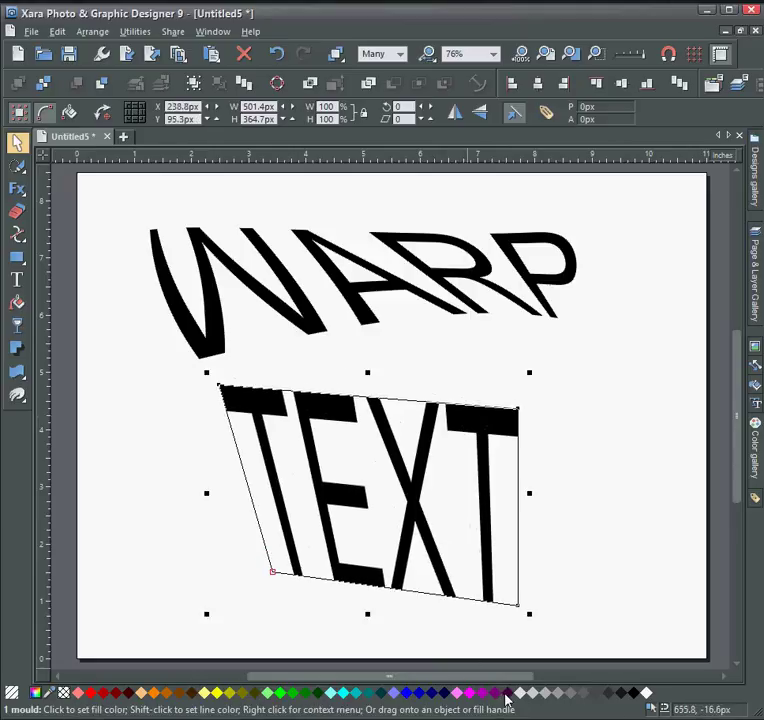
pyautogui.click(505, 693)
# Step: Fill the warped WARP lettering with dark red
pyautogui.click(307, 312)
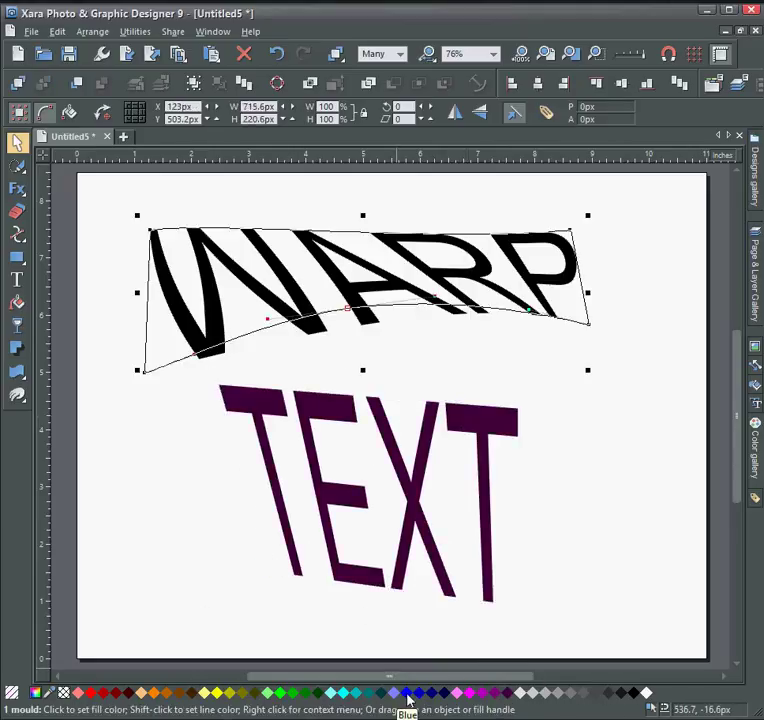
pyautogui.click(116, 693)
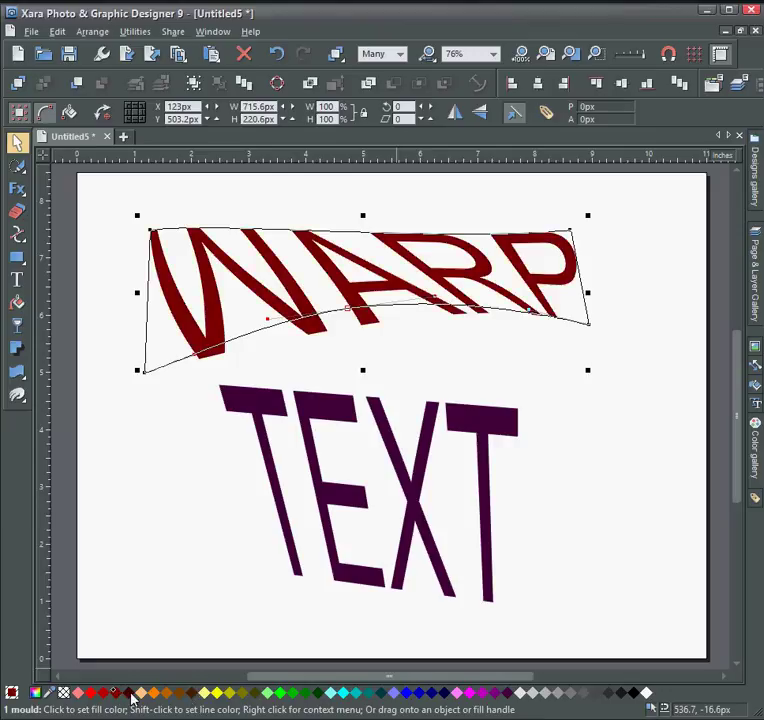
# Step: Add a narrow outward contour around the warped WARP lettering
pyautogui.moveTo(17, 372)
pyautogui.click(97, 370)
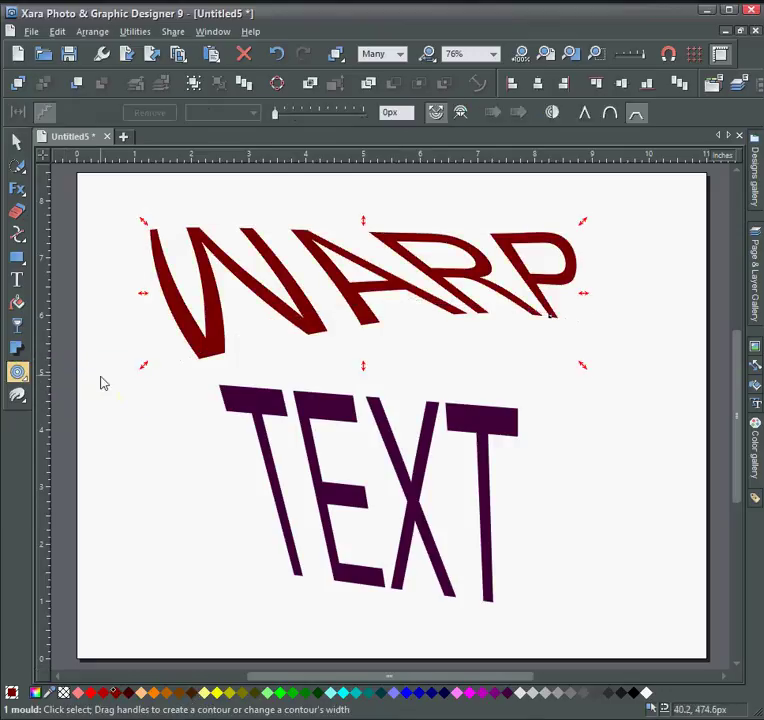
pyautogui.moveTo(138, 220)
pyautogui.mouseDown()
pyautogui.moveTo(145, 220)
pyautogui.moveTo(130, 211)
pyautogui.moveTo(143, 216)
pyautogui.mouseUp()
pyautogui.click(17, 142)
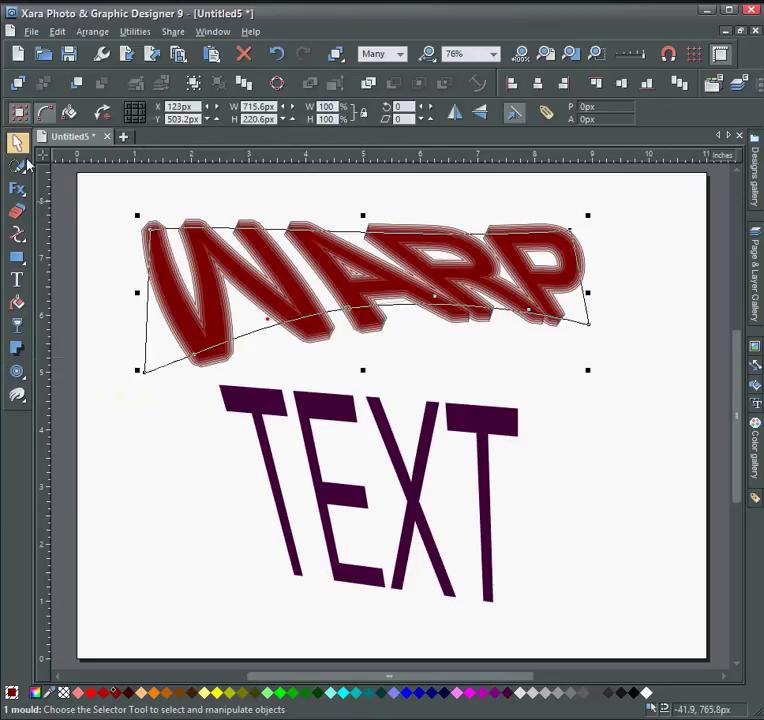
# Step: Apply a Flat bevel to the moulded TEXT lettering and adjust the bevel size by a small amount
pyautogui.click(315, 452)
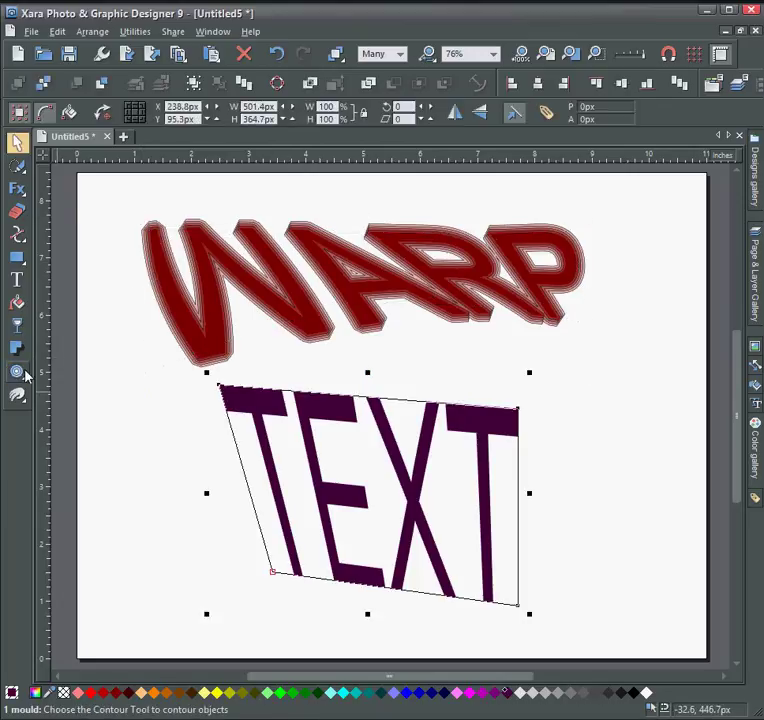
pyautogui.moveTo(27, 375)
pyautogui.click(50, 371)
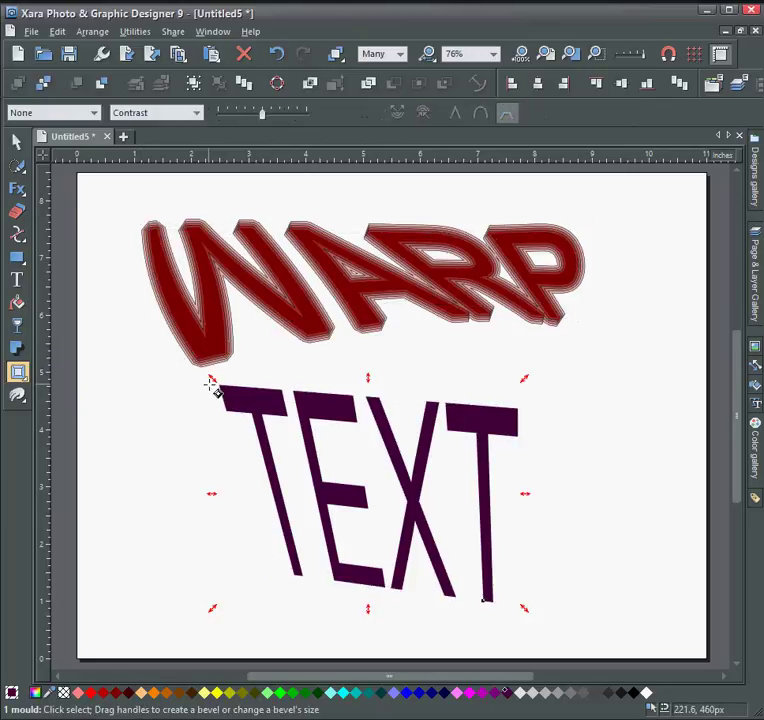
pyautogui.moveTo(213, 388); pyautogui.dragTo(216, 388)
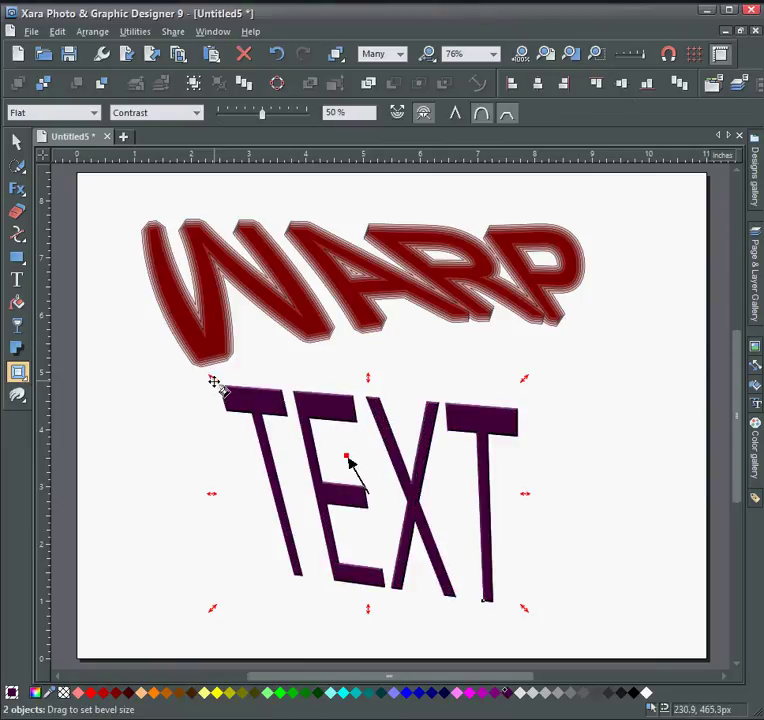
pyautogui.moveTo(213, 381); pyautogui.dragTo(217, 385)
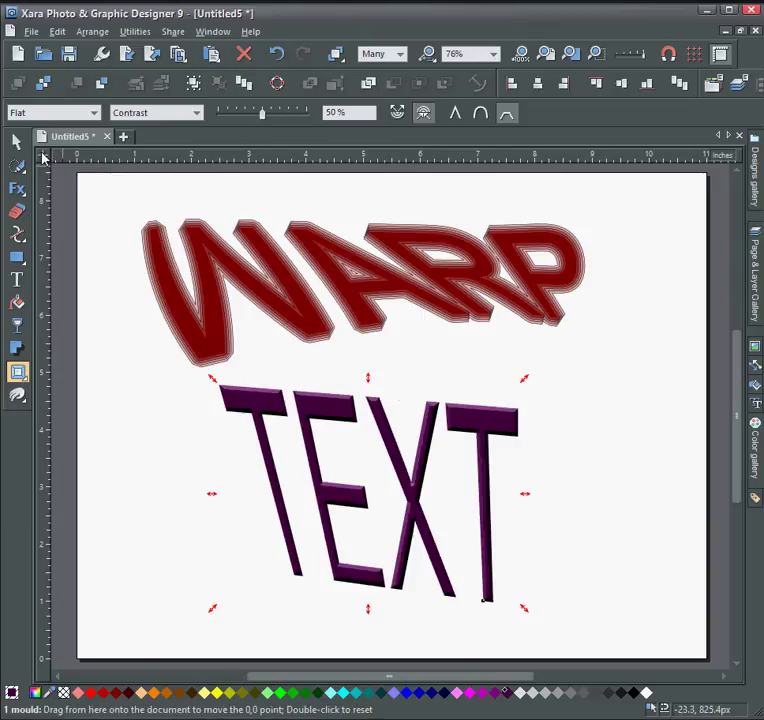
# Step: Extrude TEXT in 3D and rotate it so its depth shows above and to the left of the letters
pyautogui.click(17, 143)
pyautogui.moveTo(23, 372)
pyautogui.click(149, 373)
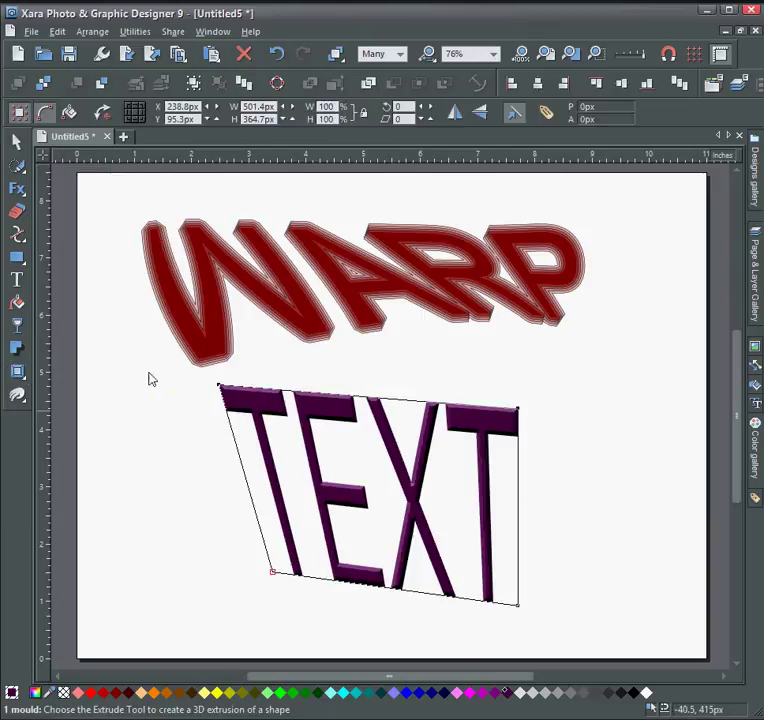
pyautogui.moveTo(262, 421); pyautogui.dragTo(326, 443)
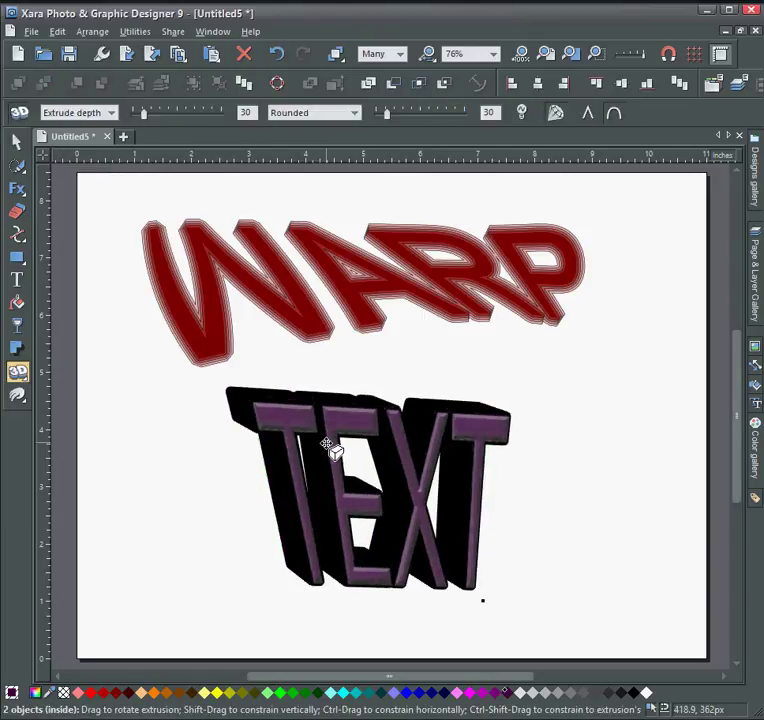
# Step: Extrude WARP in 3D, rotated like TEXT, and color its extruded sides Medium Red
pyautogui.click(319, 319)
pyautogui.moveTo(319, 319); pyautogui.dragTo(350, 341)
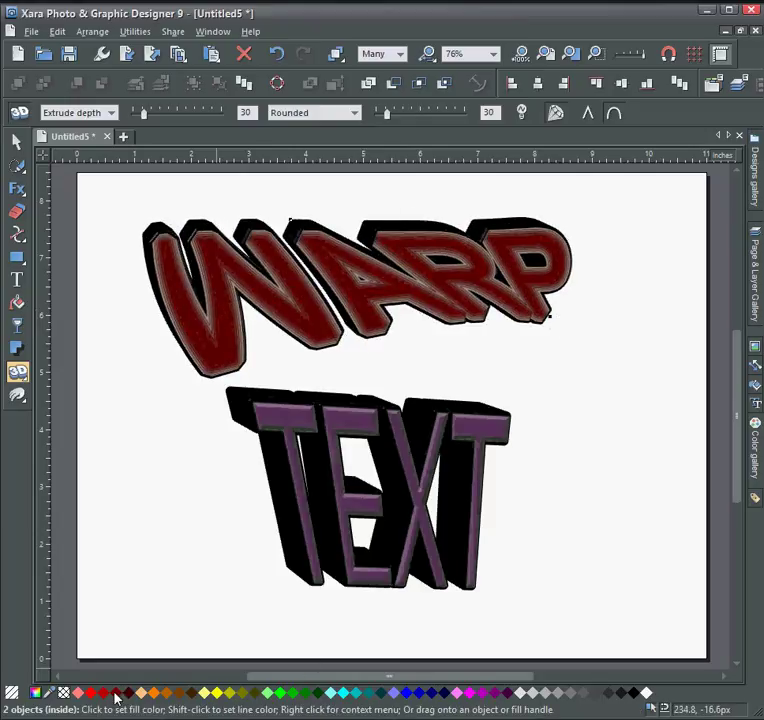
pyautogui.moveTo(116, 697); pyautogui.dragTo(149, 303)
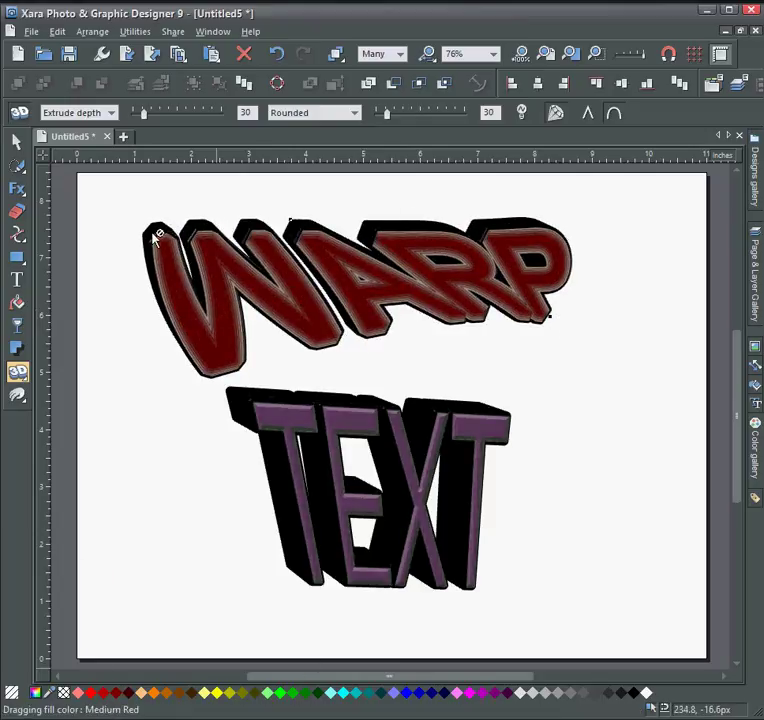
pyautogui.moveTo(154, 237)
pyautogui.mouseDown()
pyautogui.moveTo(153, 227)
pyautogui.moveTo(155, 234)
pyautogui.mouseUp()
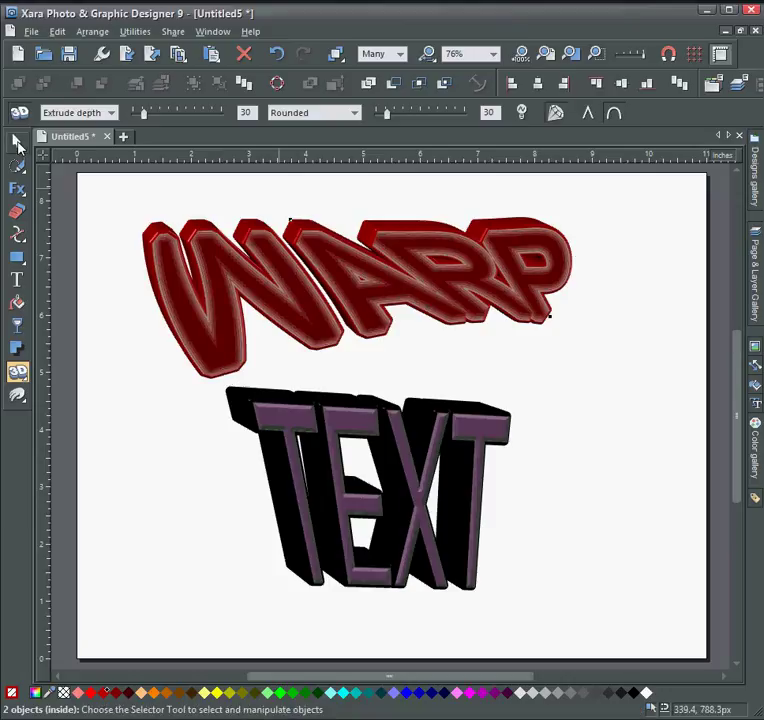
# Step: Apply a floor shadow to the WARP extrusion, falling toward the right behind the letters
pyautogui.click(18, 145)
pyautogui.click(570, 421)
pyautogui.click(490, 264)
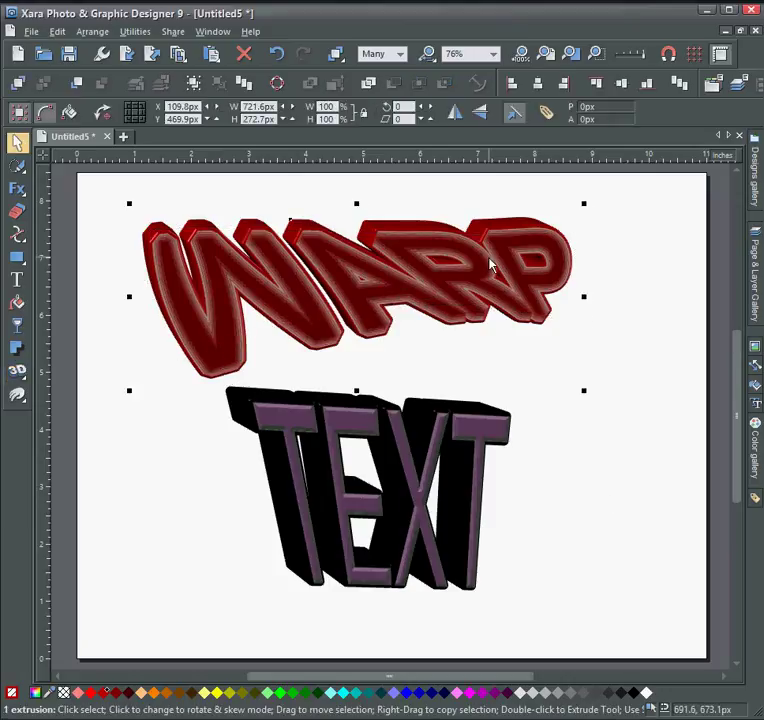
pyautogui.click(17, 348)
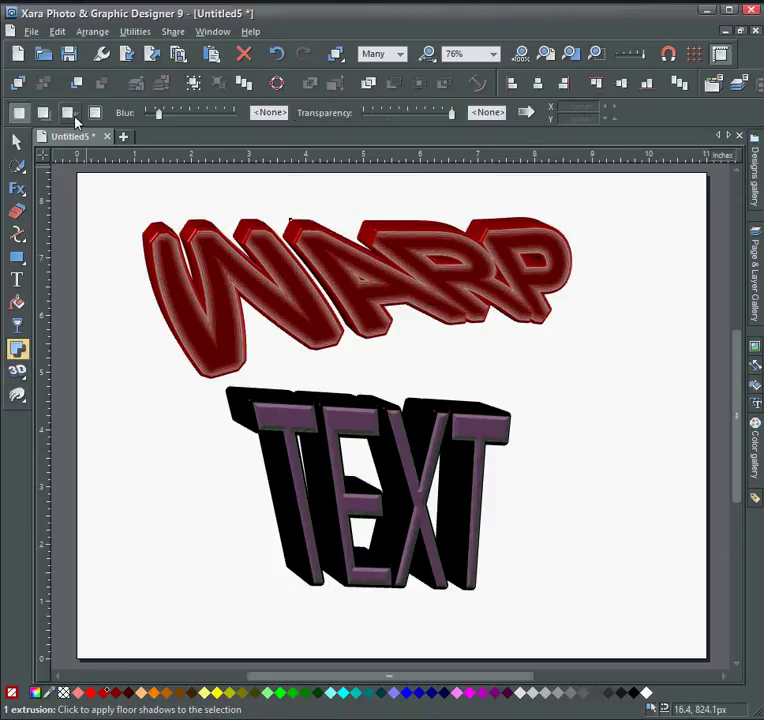
pyautogui.click(70, 114)
pyautogui.moveTo(529, 329); pyautogui.dragTo(577, 342)
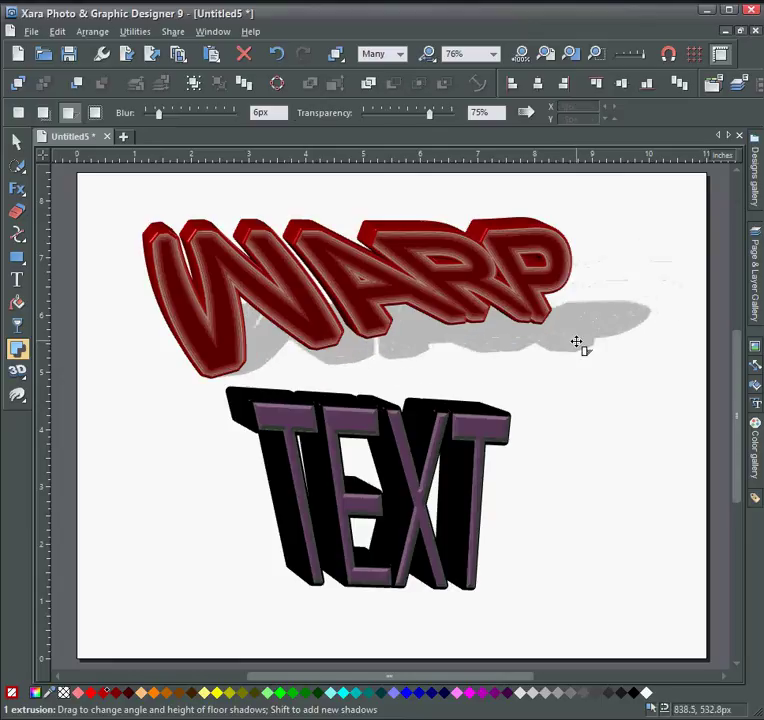
# Step: Try a wall shadow and a floor shadow on the TEXT extrusion
pyautogui.moveTo(481, 449); pyautogui.dragTo(508, 460)
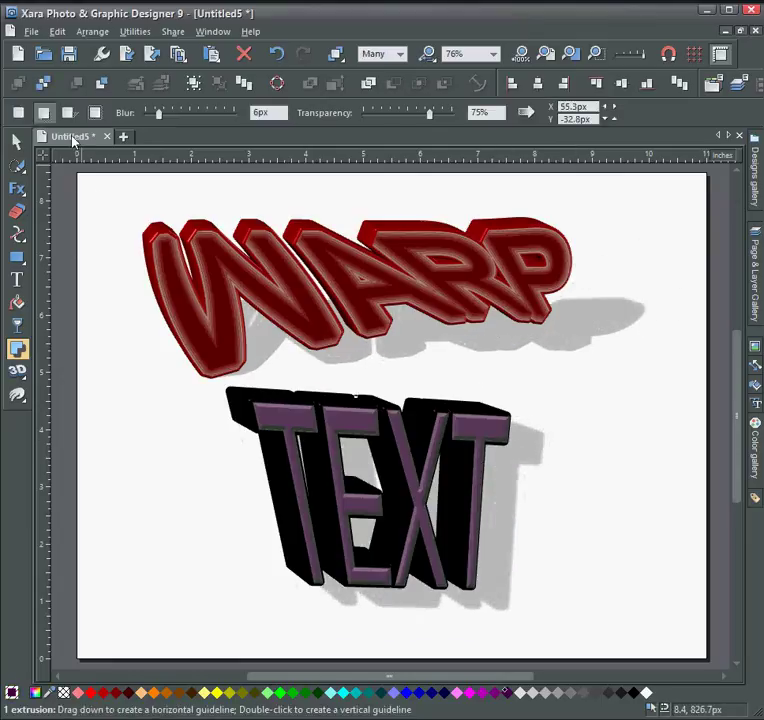
pyautogui.click(70, 114)
pyautogui.moveTo(465, 523); pyautogui.dragTo(473, 522)
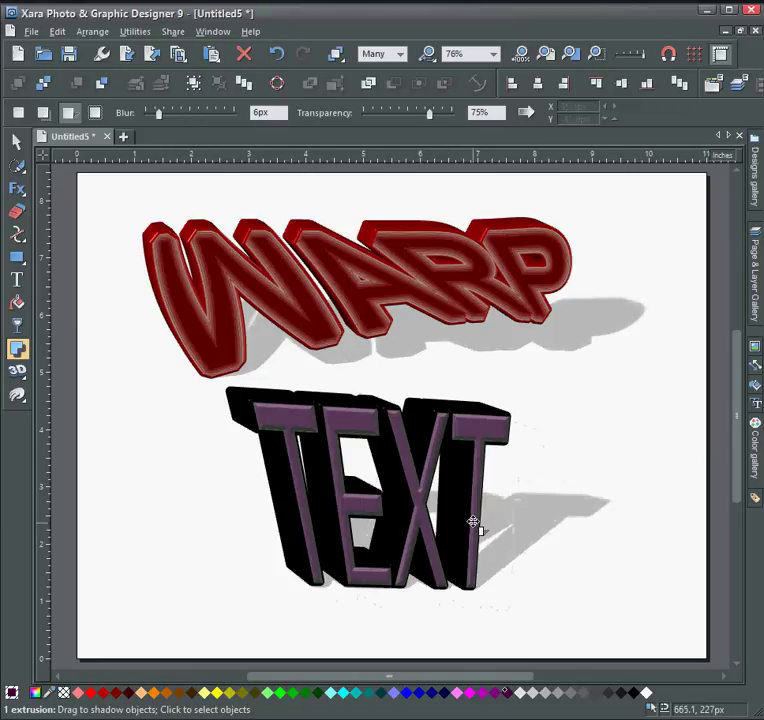
# Step: Apply a glow to TEXT with 0% transparency and 40px blur, and widen it around the letters
pyautogui.click(95, 113)
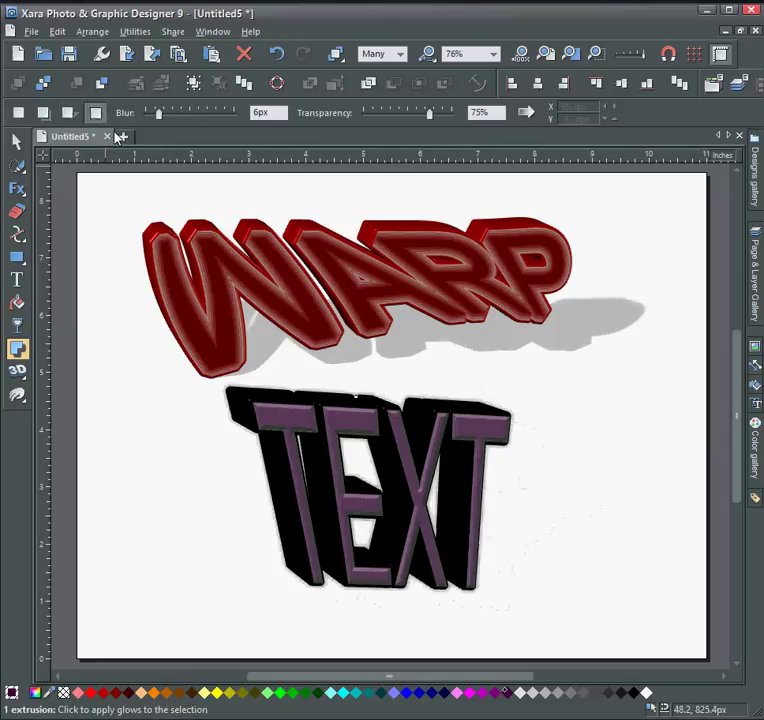
pyautogui.moveTo(431, 119); pyautogui.dragTo(362, 115)
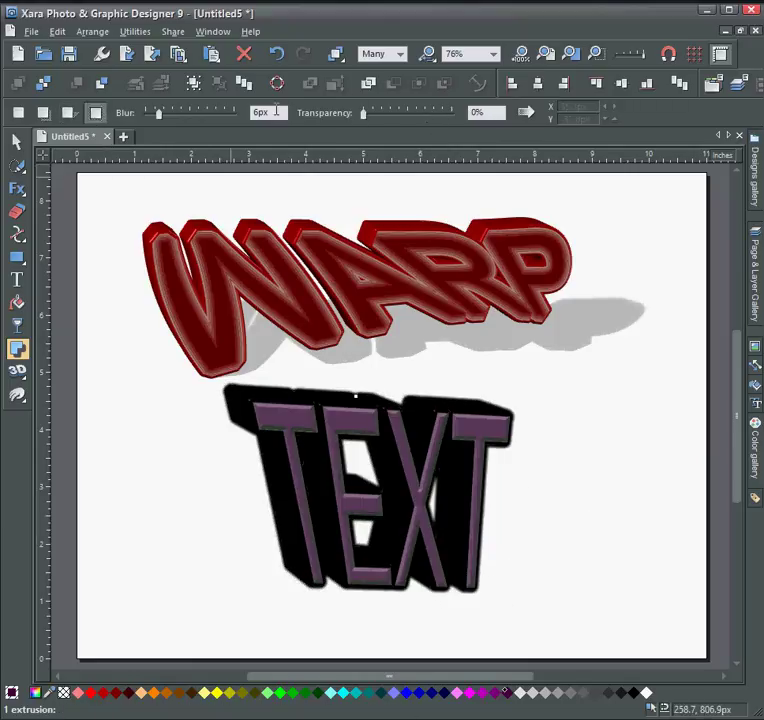
pyautogui.moveTo(160, 113); pyautogui.dragTo(264, 116)
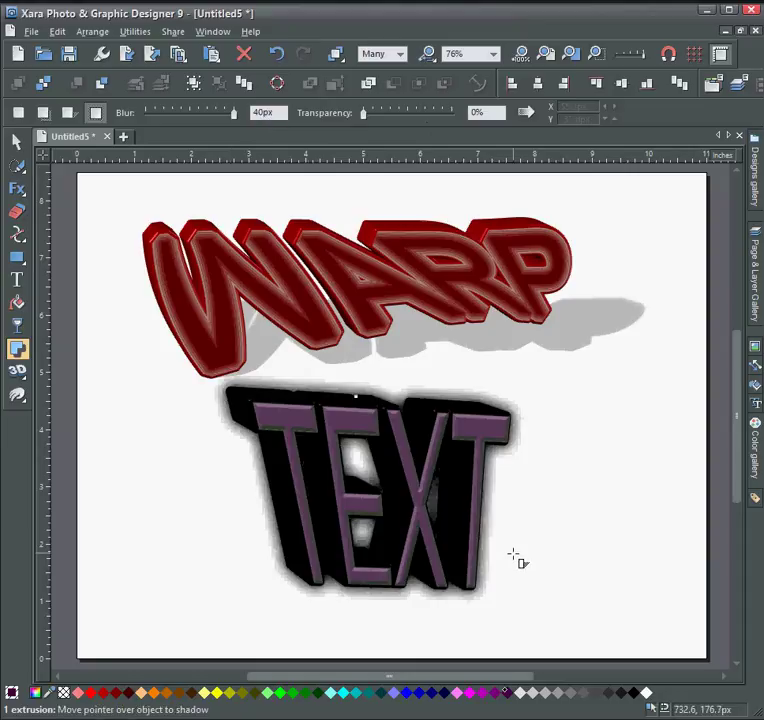
pyautogui.moveTo(481, 508); pyautogui.dragTo(488, 513)
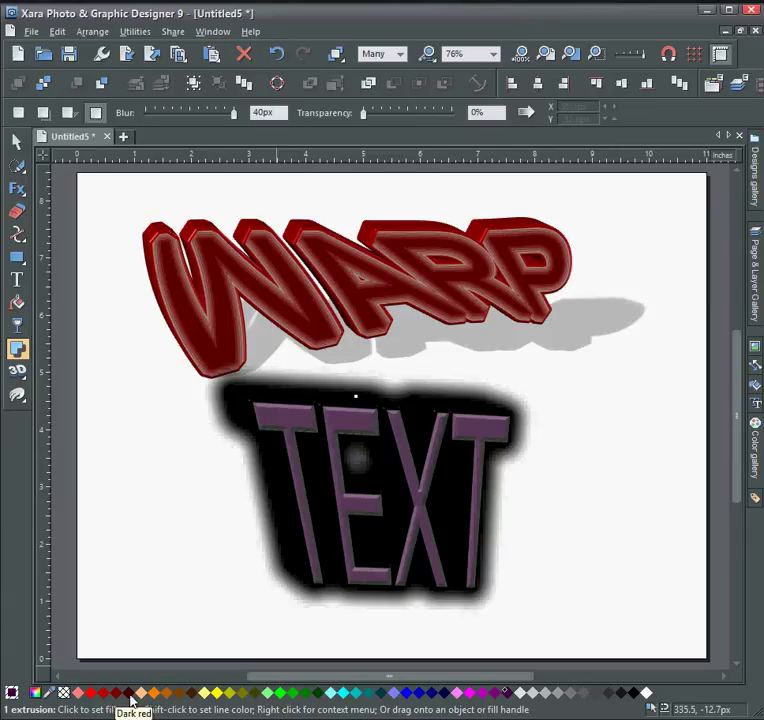
# Step: Try coloring TEXT's extruded sides Medium Red and undo the color change
pyautogui.moveTo(106, 699); pyautogui.dragTo(247, 557)
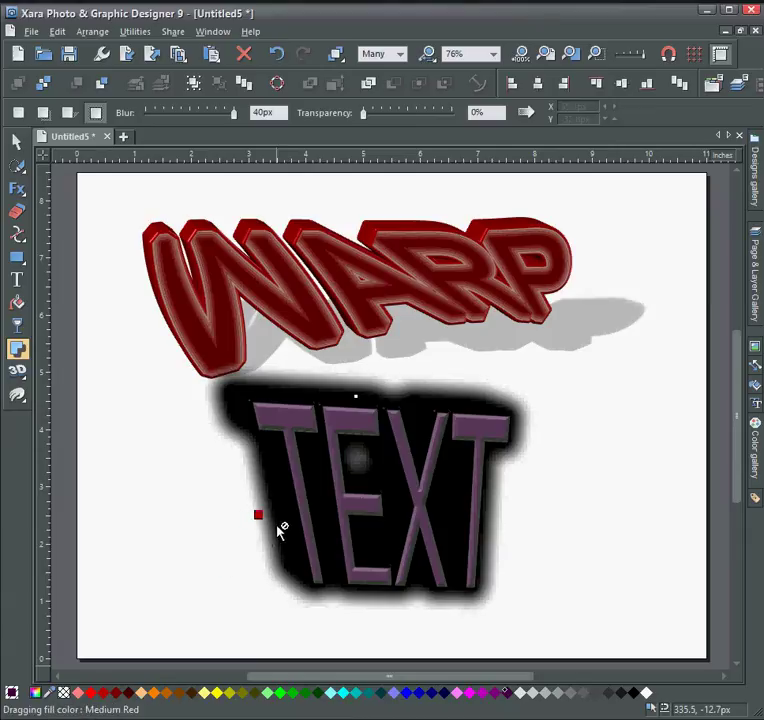
pyautogui.moveTo(277, 525); pyautogui.dragTo(289, 530)
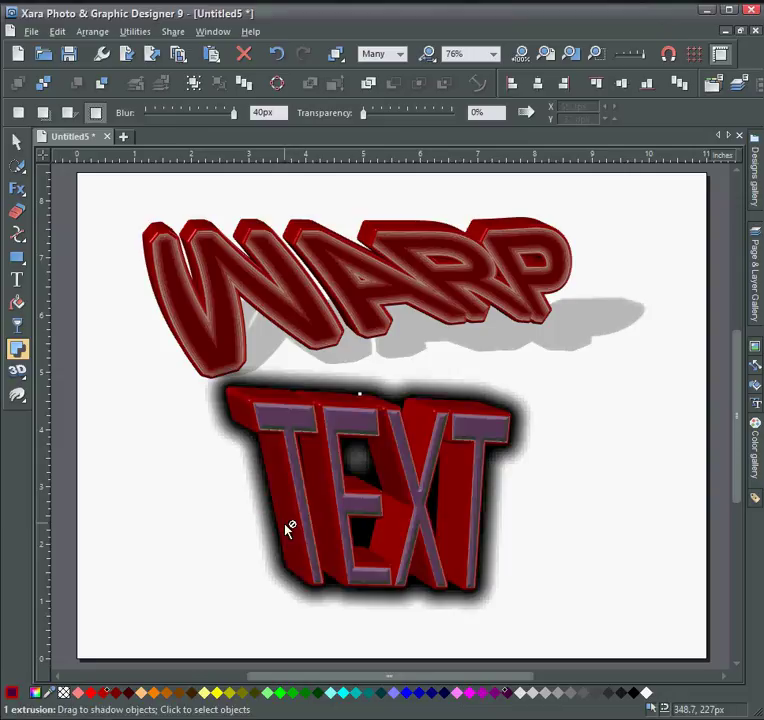
pyautogui.hotkey('ctrl', 'z')
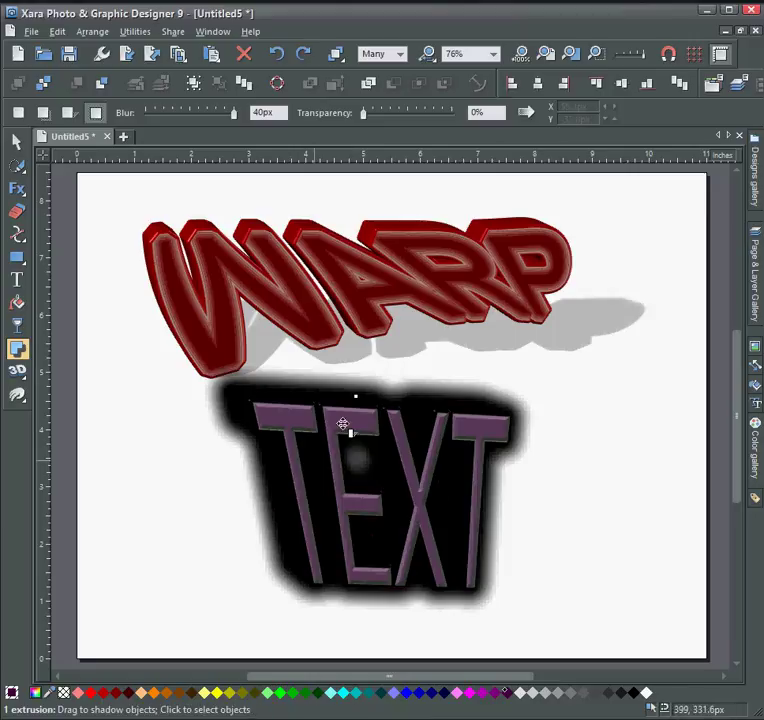
# Step: Color TEXT's glow Medium Red, adjust it to a narrower spread around the letters, and deselect everything
pyautogui.moveTo(343, 398); pyautogui.dragTo(341, 386)
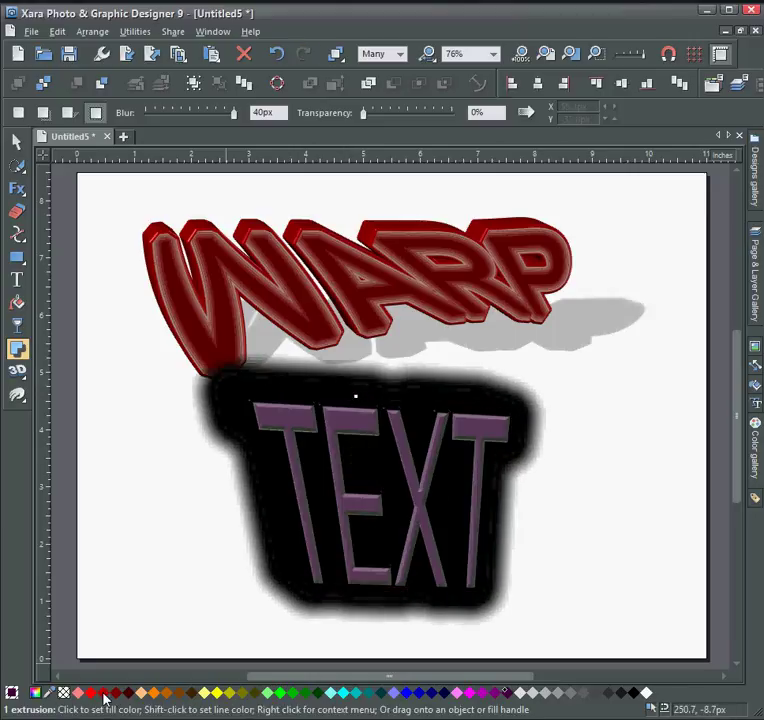
pyautogui.moveTo(104, 697); pyautogui.dragTo(260, 479)
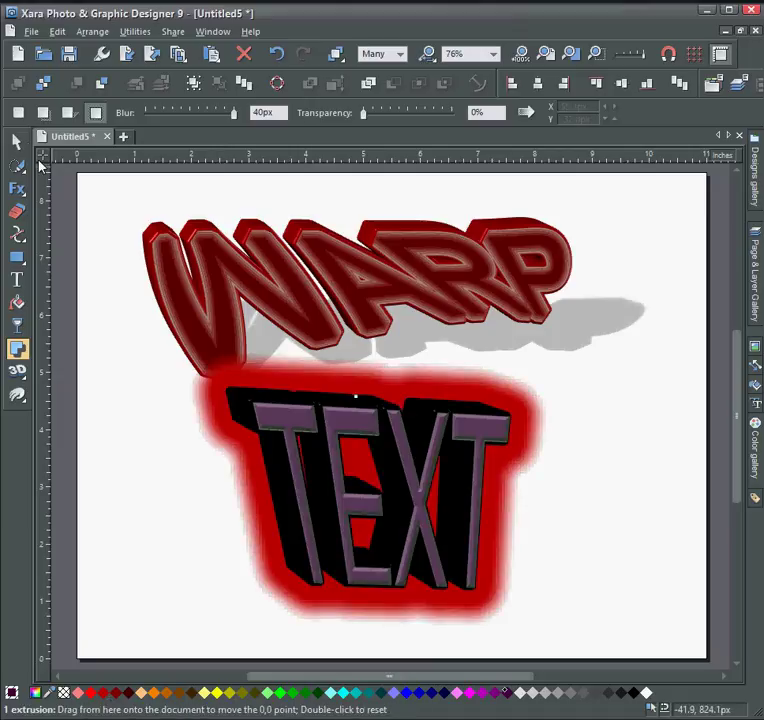
pyautogui.moveTo(381, 362); pyautogui.dragTo(378, 387)
pyautogui.click(17, 142)
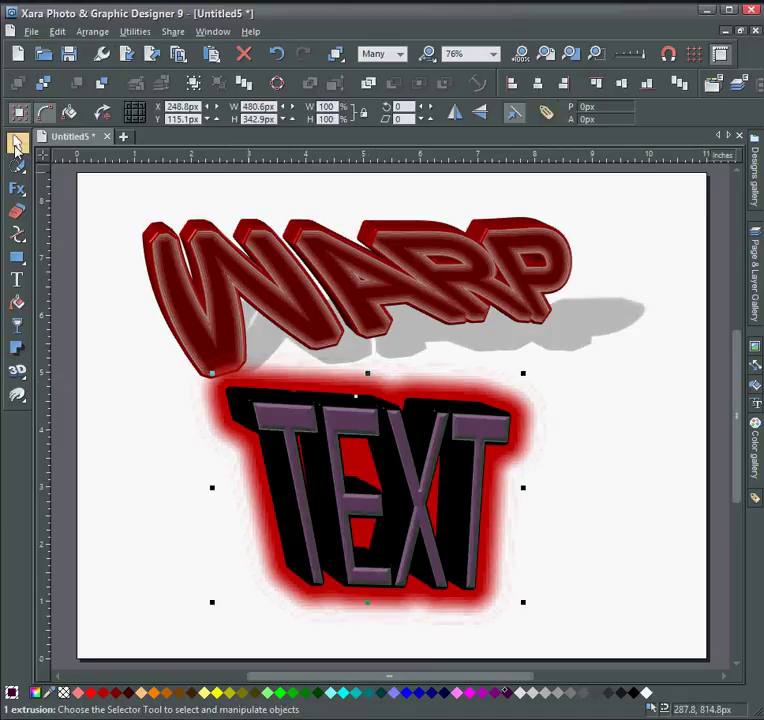
pyautogui.click(138, 423)
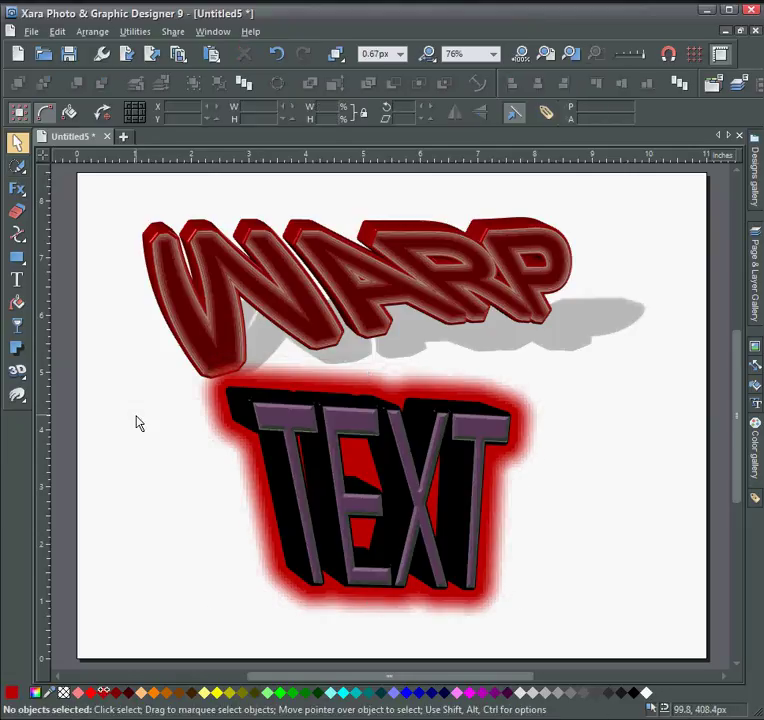